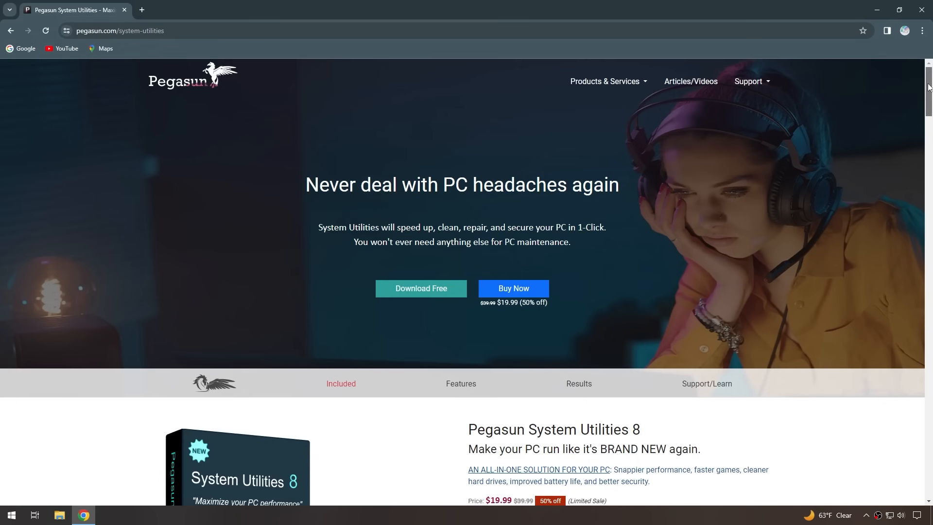
Look over the System Utilities 8 product page and go to its Support/Learn section.
{"action": "left_click_drag", "start_coordinate": [928, 86], "coordinate": [921, 119]}
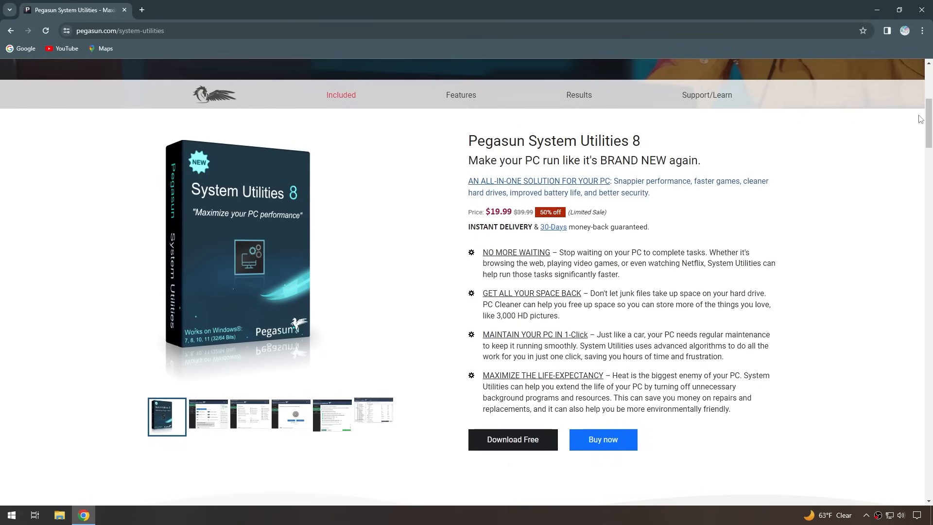
{"action": "left_click", "coordinate": [711, 96]}
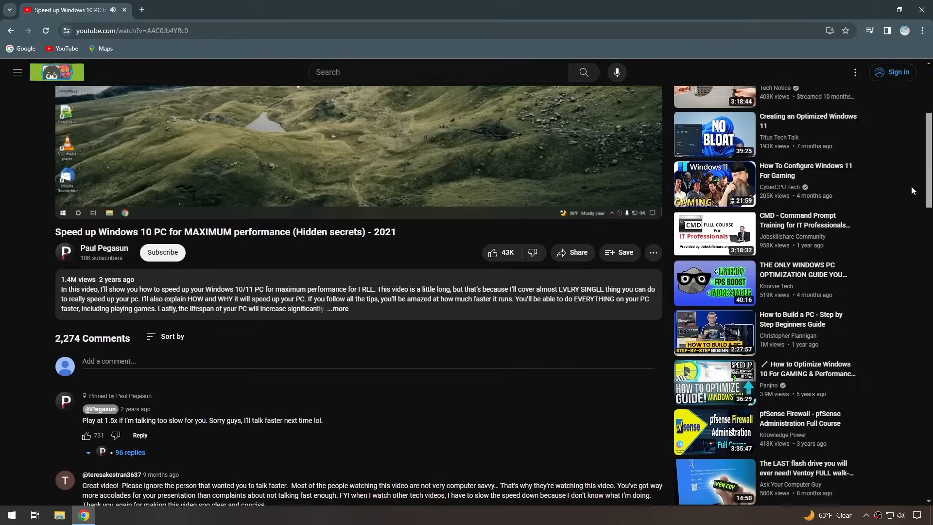
Read through the comments under the video "Speed up Windows 10 PC for MAXIMUM performance (Hidden secrets) - 2021".
{"action": "scroll", "coordinate": [912, 185], "scroll_direction": "down", "scroll_amount": 2}
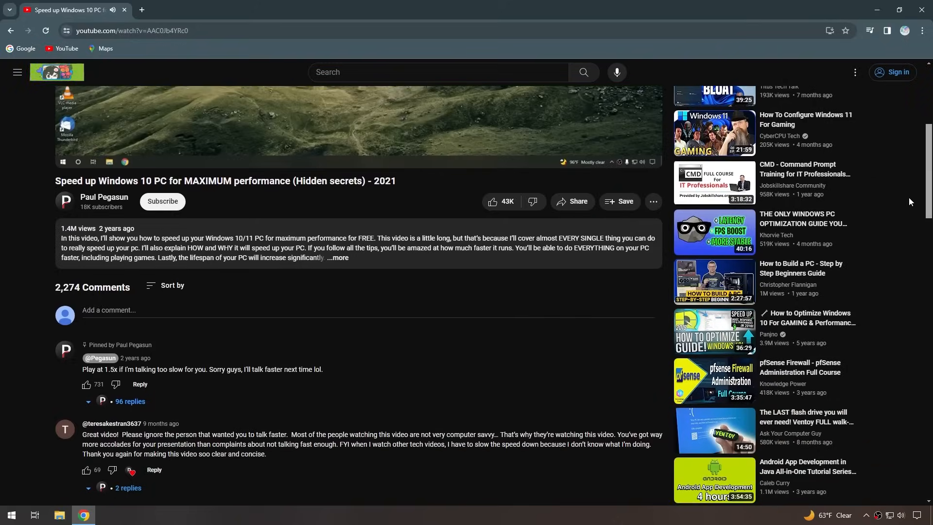
{"action": "scroll", "coordinate": [906, 211], "scroll_direction": "down", "scroll_amount": 2}
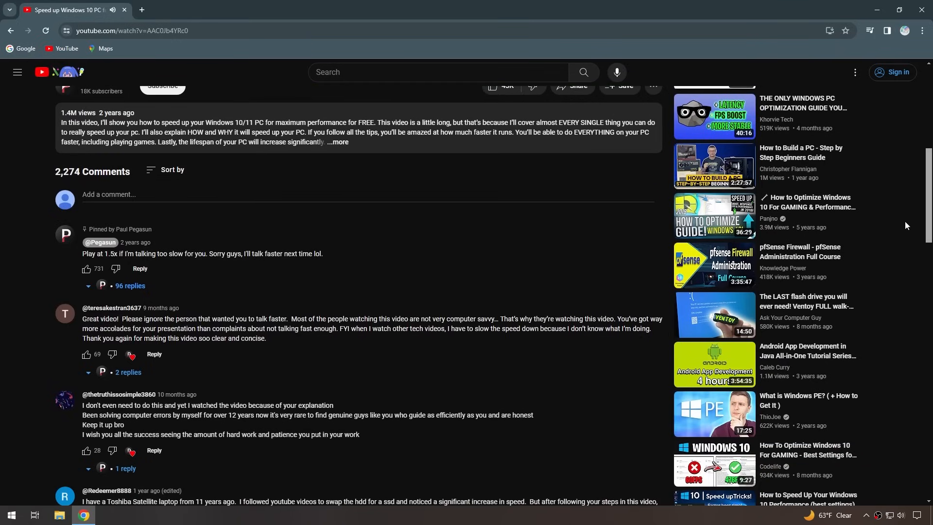
{"action": "scroll", "coordinate": [903, 236], "scroll_direction": "down", "scroll_amount": 1}
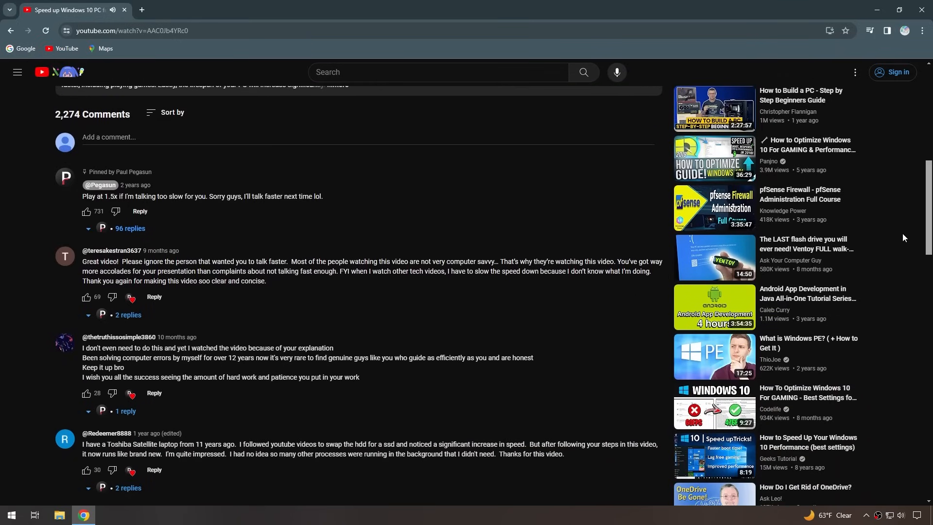
{"action": "scroll", "coordinate": [900, 243], "scroll_direction": "down", "scroll_amount": 1}
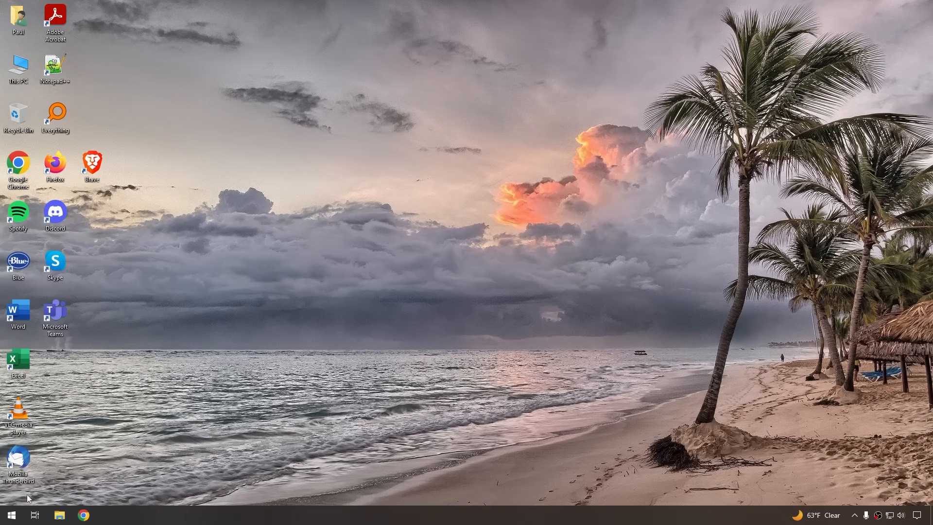
Find and open the Windows Settings app and go to its Privacy category.
{"action": "left_click", "coordinate": [13, 516]}
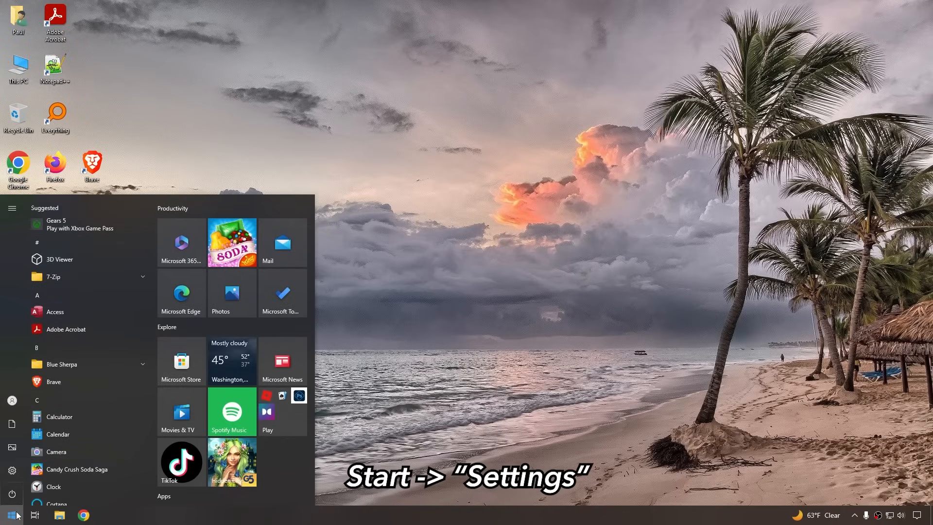
{"action": "type", "text": "sett"}
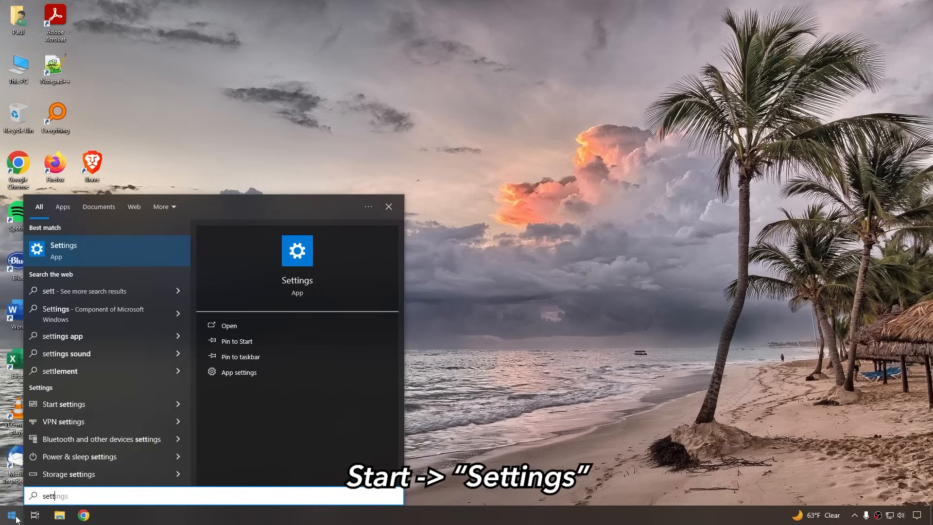
{"action": "left_click", "coordinate": [118, 254]}
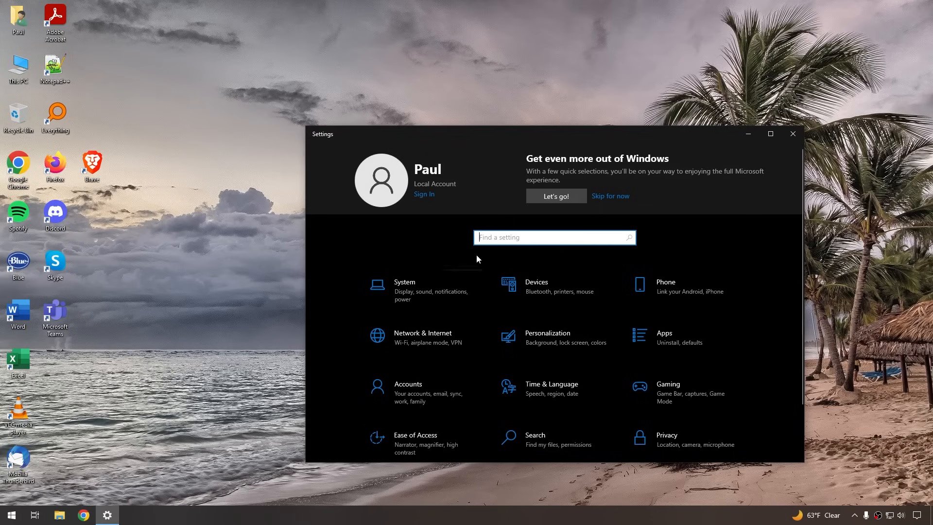
{"action": "left_click", "coordinate": [698, 438]}
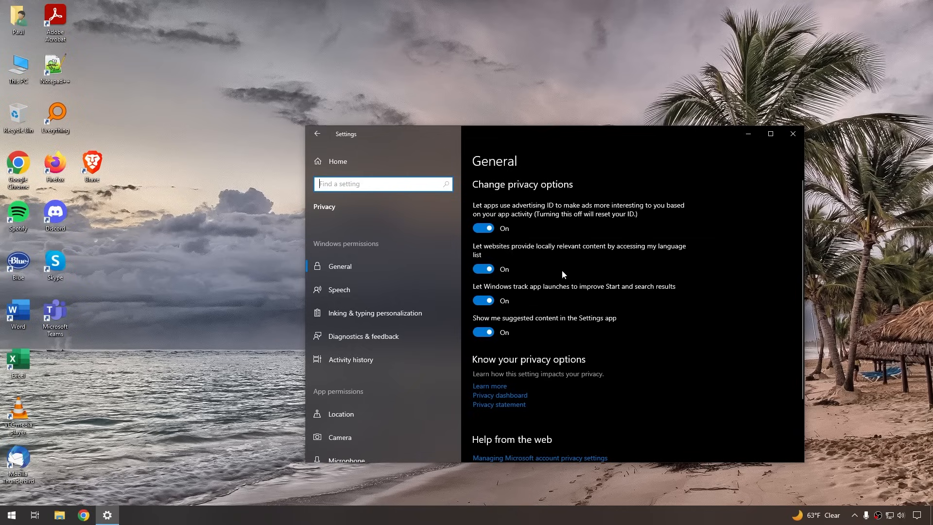
Turn off all four general privacy options: advertising ID, language list access, app launch tracking and suggested content.
{"action": "left_click", "coordinate": [484, 229]}
{"action": "left_click", "coordinate": [485, 269]}
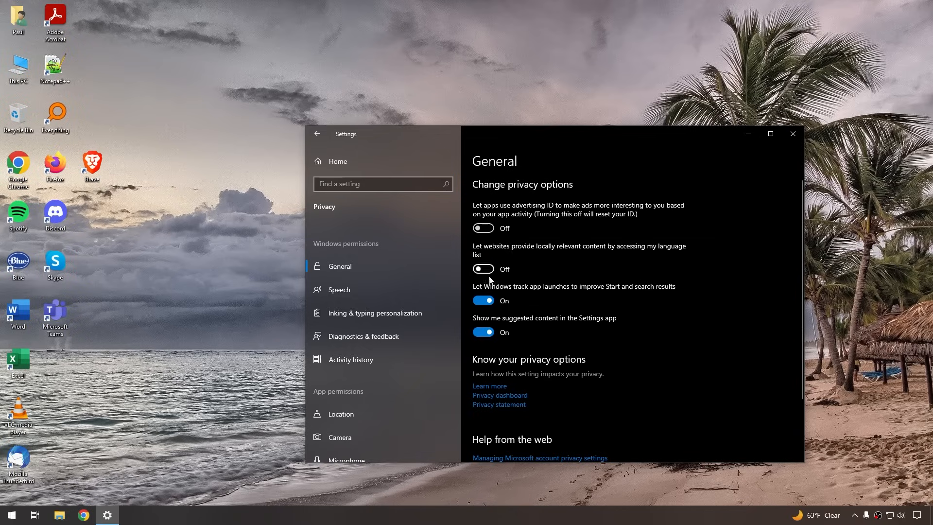
{"action": "left_click", "coordinate": [487, 301]}
{"action": "left_click", "coordinate": [491, 332]}
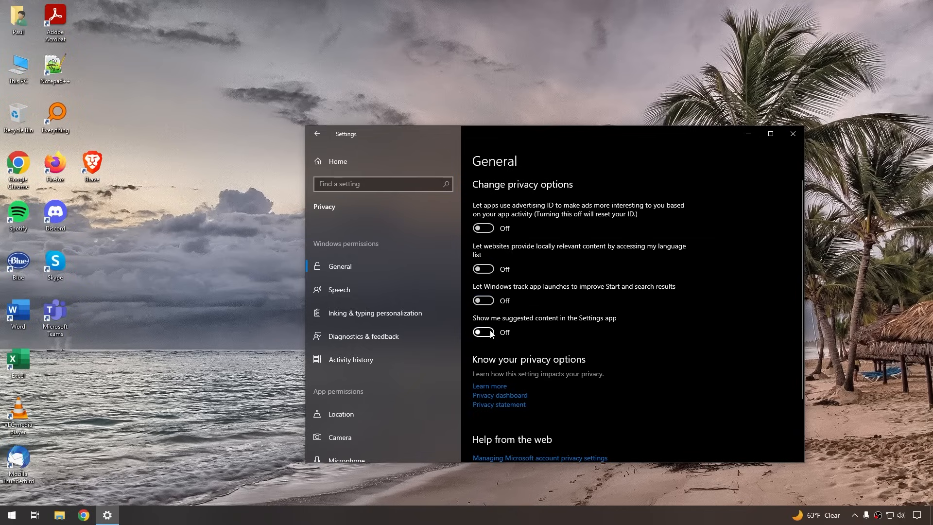
In Diagnostics & feedback, turn off Improve inking and typing and Tailored experiences, and delete the collected diagnostic data.
{"action": "left_click", "coordinate": [392, 340]}
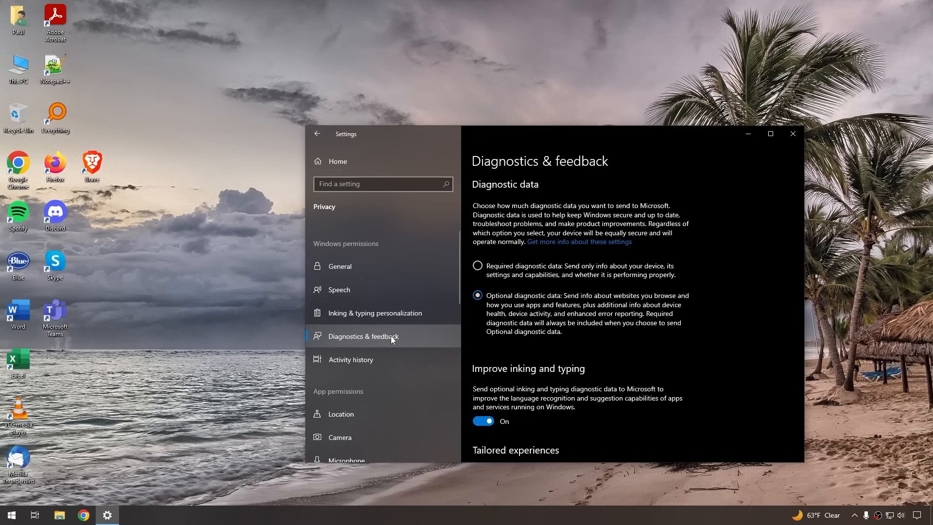
{"action": "scroll", "coordinate": [486, 292], "scroll_direction": "down", "scroll_amount": 3}
{"action": "left_click", "coordinate": [483, 269]}
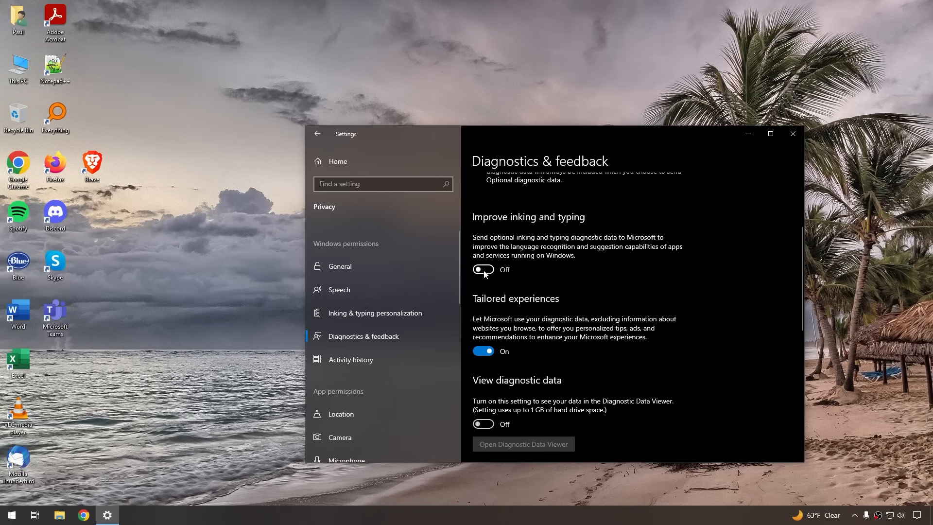
{"action": "left_click", "coordinate": [489, 354]}
{"action": "scroll", "coordinate": [546, 371], "scroll_direction": "down", "scroll_amount": 5}
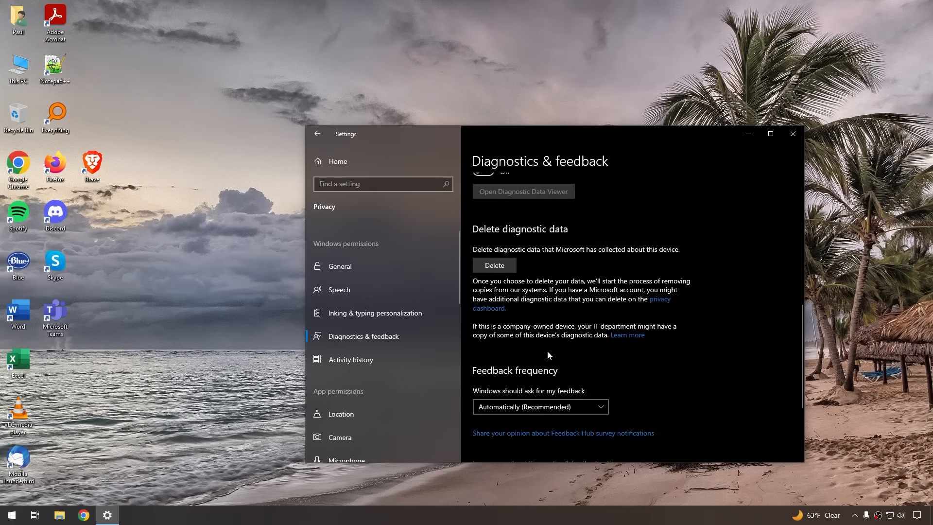
{"action": "left_click", "coordinate": [510, 264]}
Stop storing the activity history on this device and review the remaining Activity history options.
{"action": "left_click", "coordinate": [385, 359]}
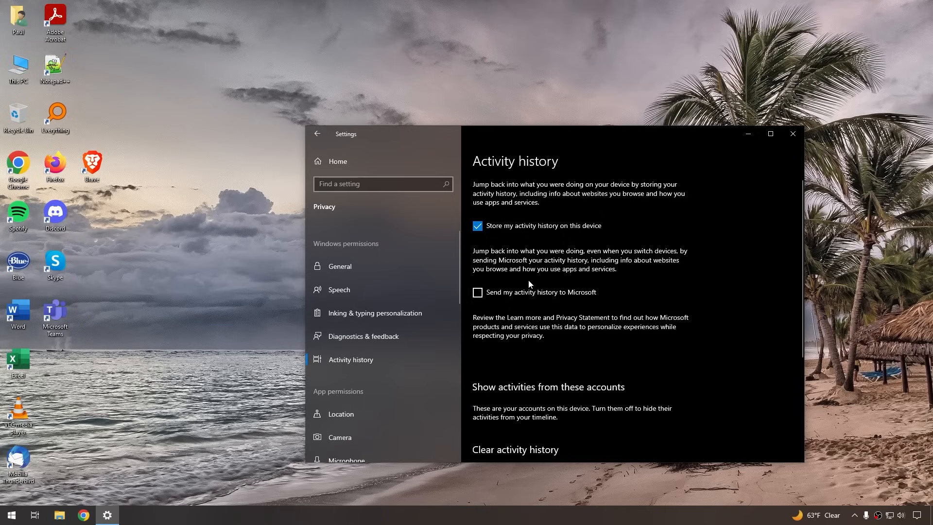
{"action": "left_click", "coordinate": [539, 231]}
{"action": "scroll", "coordinate": [562, 261], "scroll_direction": "down", "scroll_amount": 2}
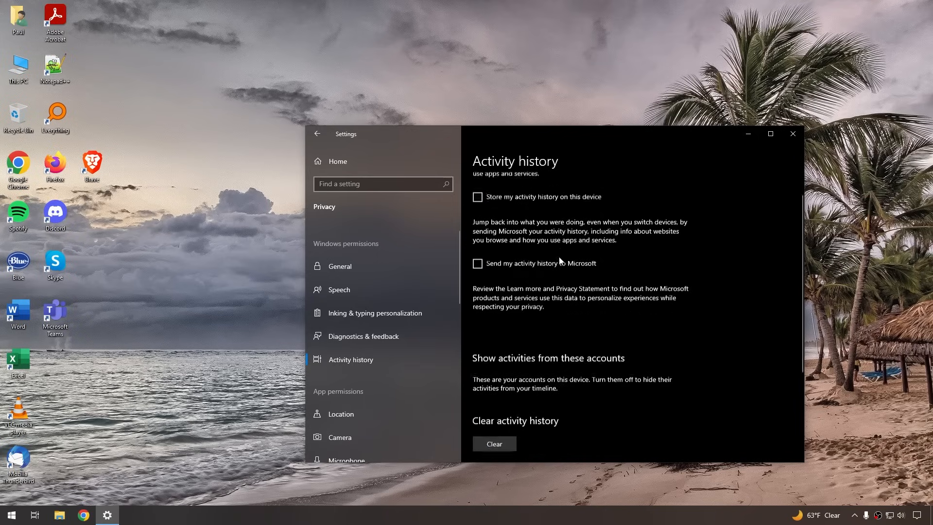
{"action": "scroll", "coordinate": [561, 261], "scroll_direction": "down", "scroll_amount": 5}
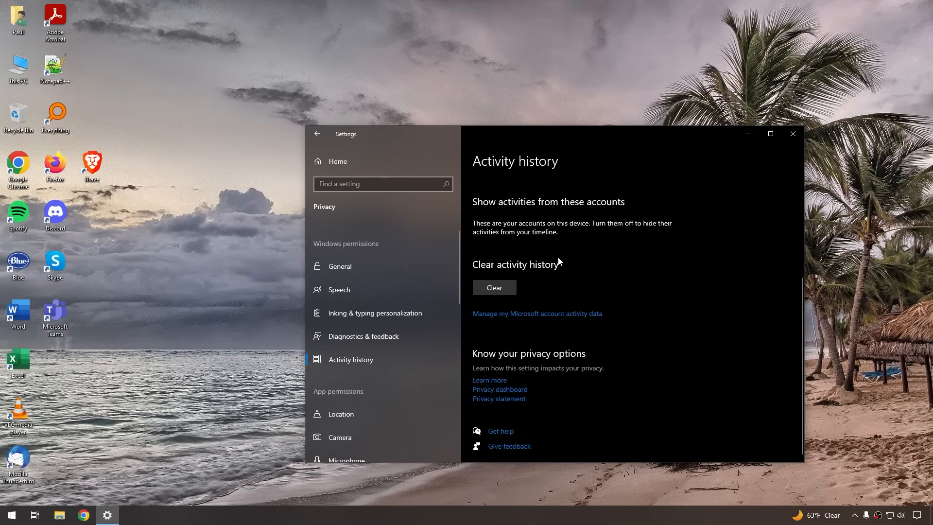
Turn off location access for this device.
{"action": "left_click", "coordinate": [384, 416]}
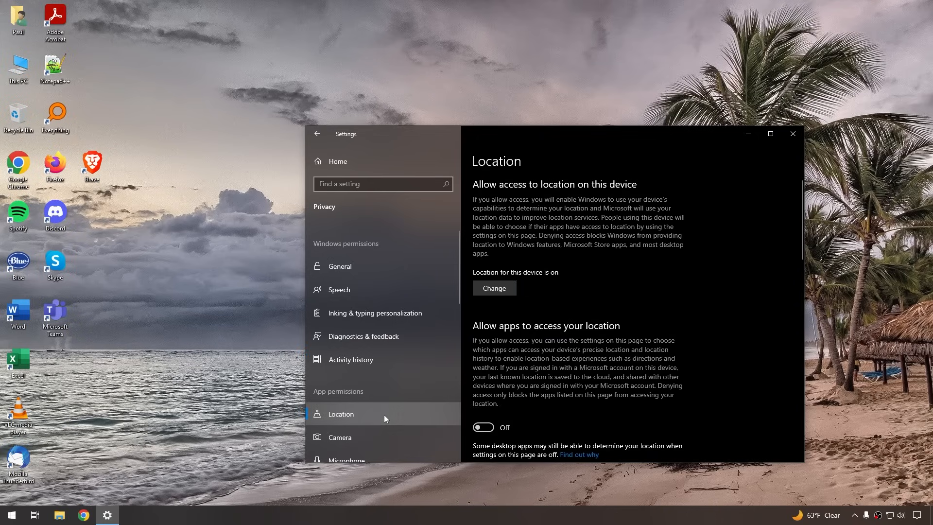
{"action": "left_click", "coordinate": [514, 292]}
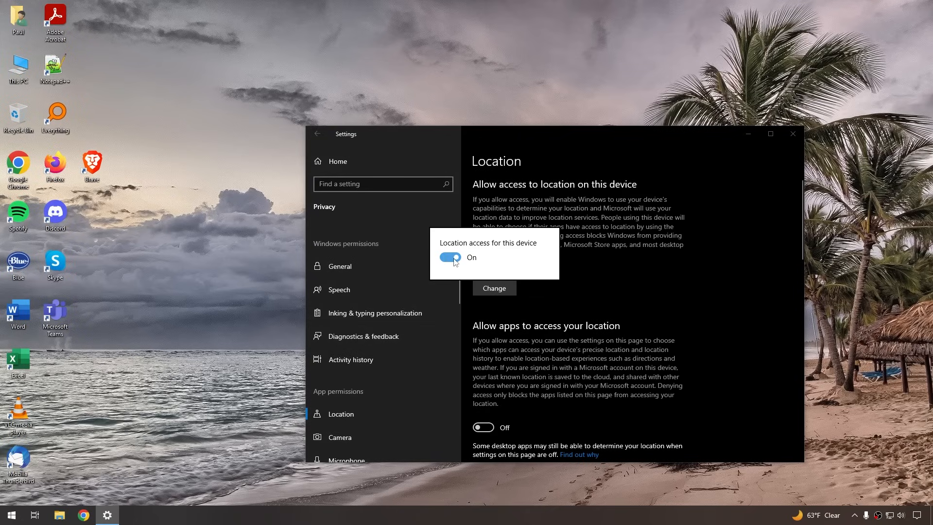
{"action": "left_click", "coordinate": [454, 259]}
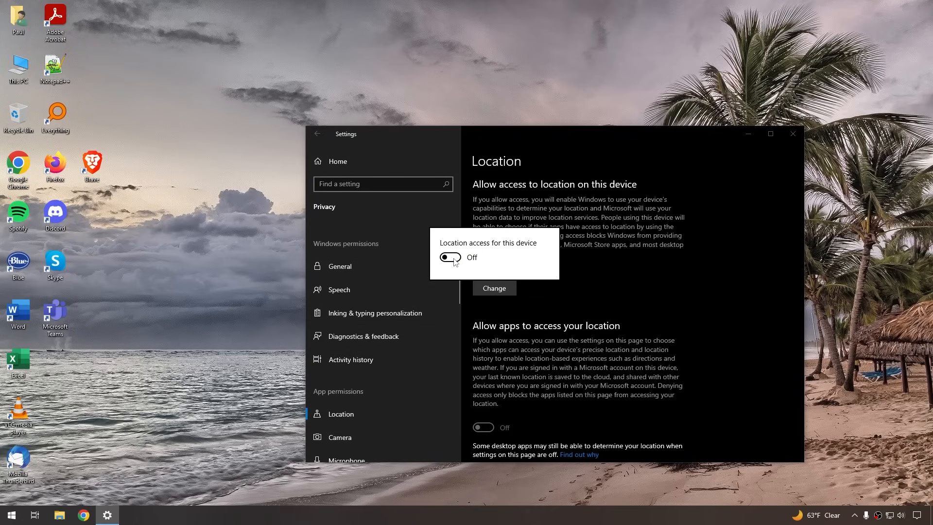
{"action": "left_click", "coordinate": [553, 302]}
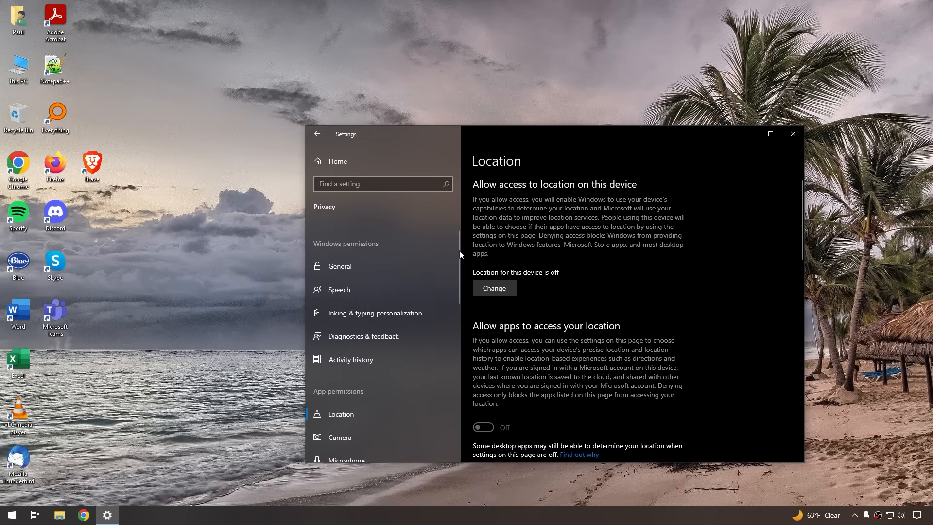
Stop all apps from running in the background and close Settings.
{"action": "left_click_drag", "start_coordinate": [458, 252], "coordinate": [438, 372]}
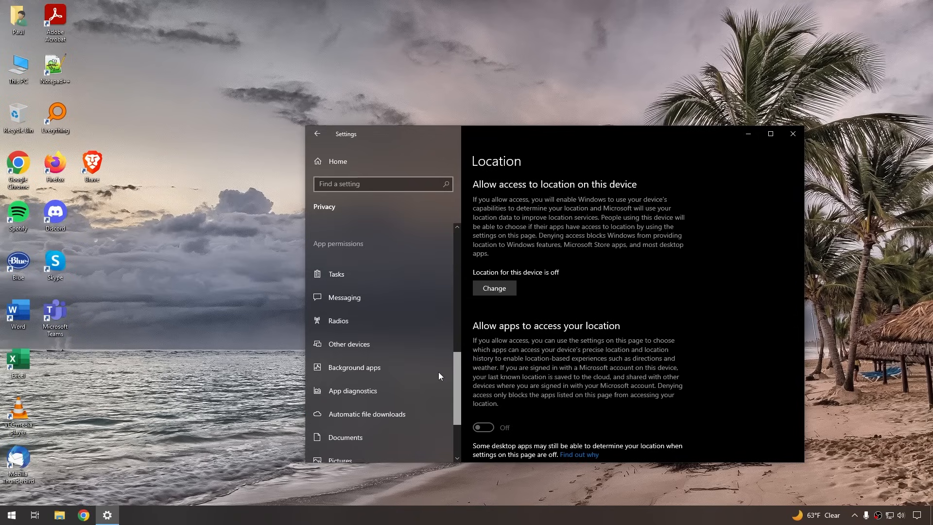
{"action": "left_click", "coordinate": [406, 368]}
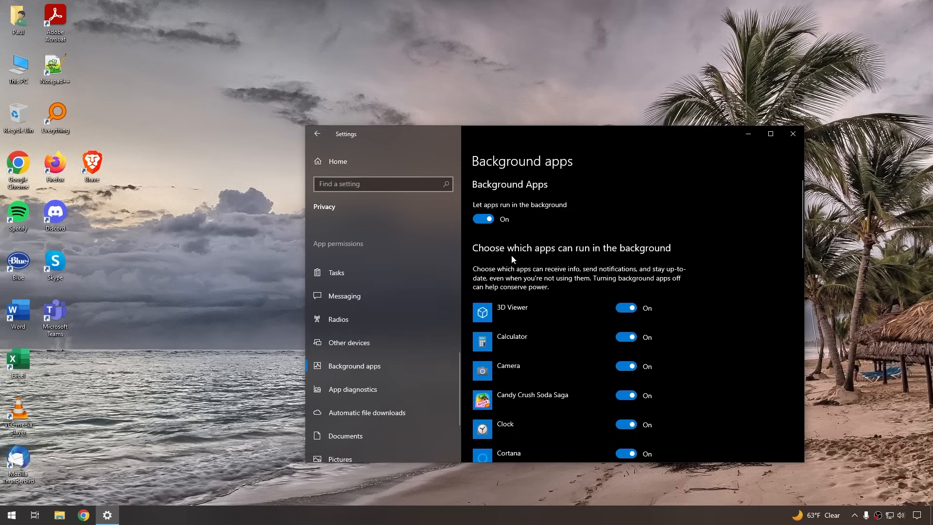
{"action": "left_click", "coordinate": [486, 220]}
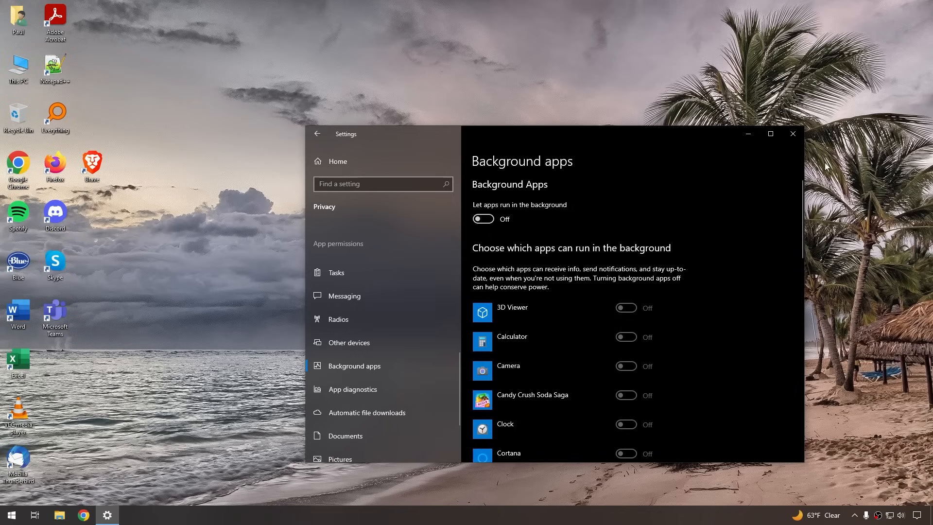
{"action": "left_click", "coordinate": [793, 133]}
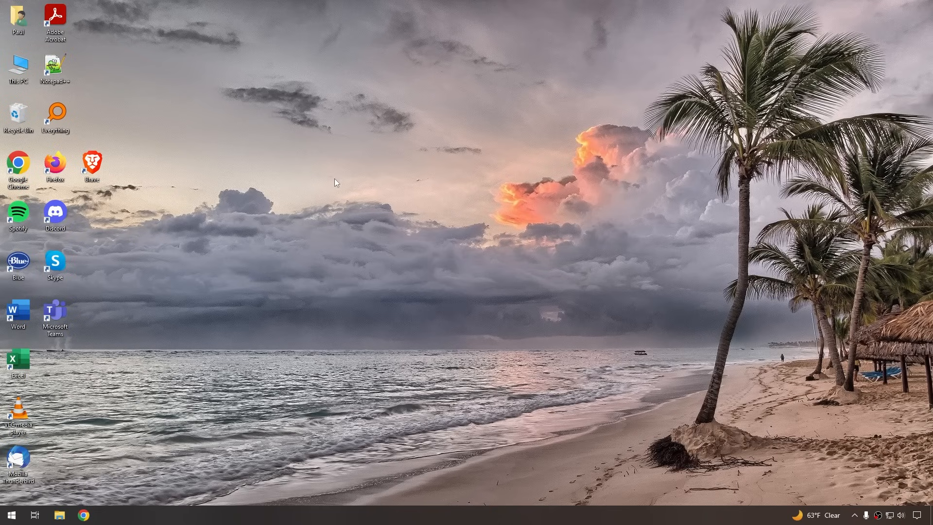
Switch to Google Chrome and go to pegasun.com.
{"action": "left_click", "coordinate": [84, 515]}
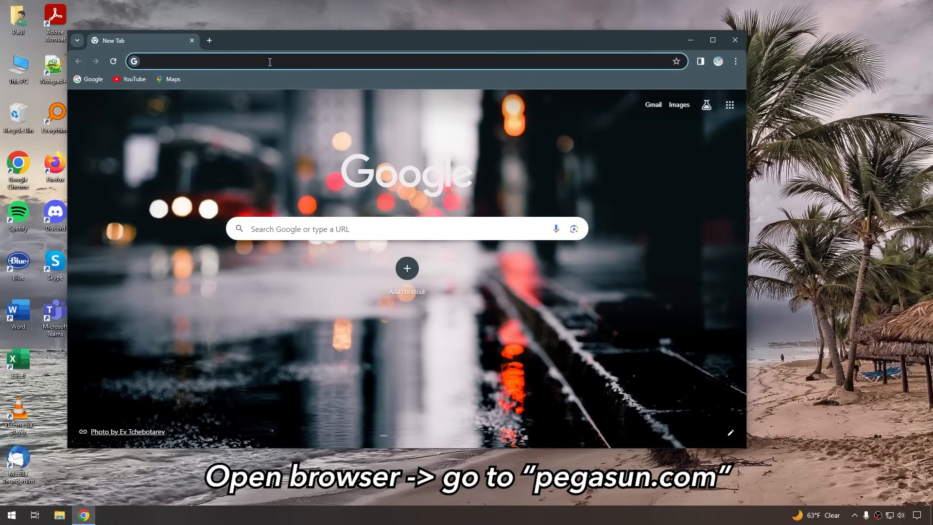
{"action": "left_click", "coordinate": [270, 64]}
{"action": "type", "text": "peg"}
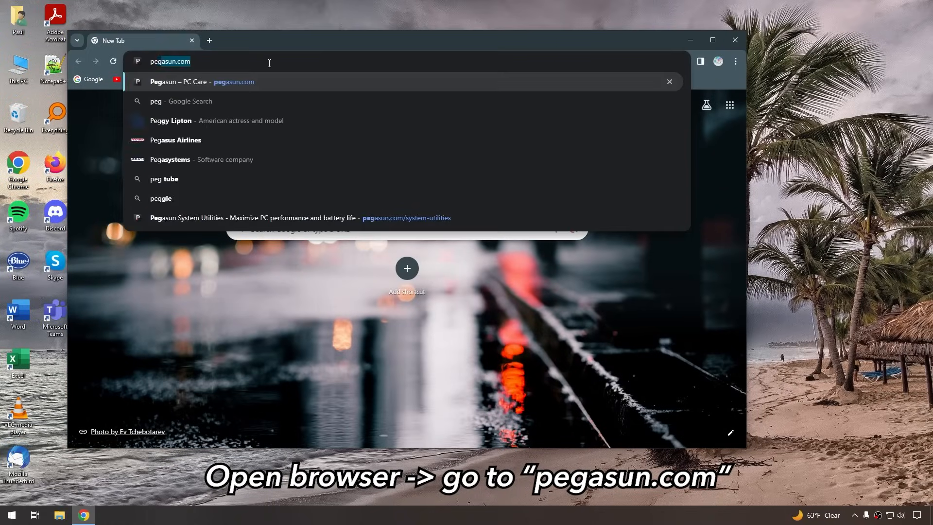
{"action": "type", "text": "asun.com"}
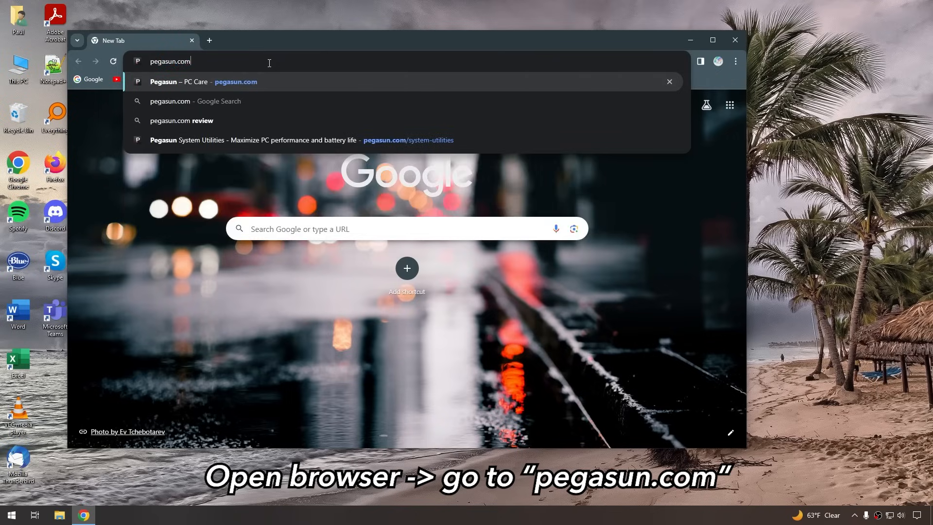
{"action": "key", "text": "Return"}
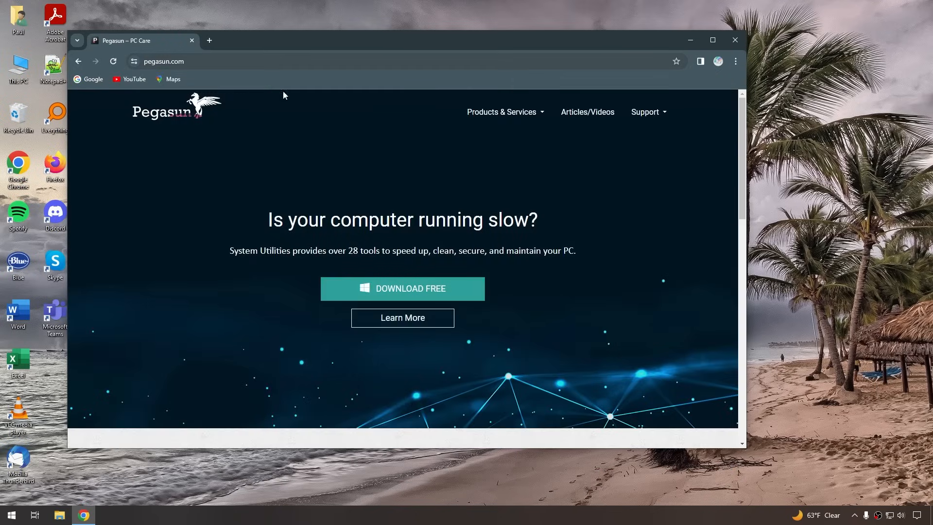
Open the System Utilities product page and download the free version.
{"action": "left_click", "coordinate": [526, 119]}
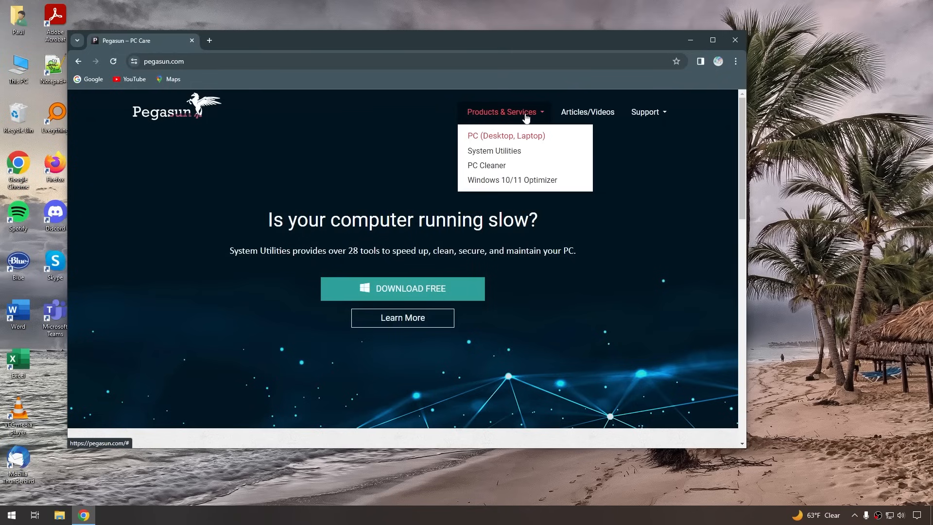
{"action": "left_click", "coordinate": [517, 153]}
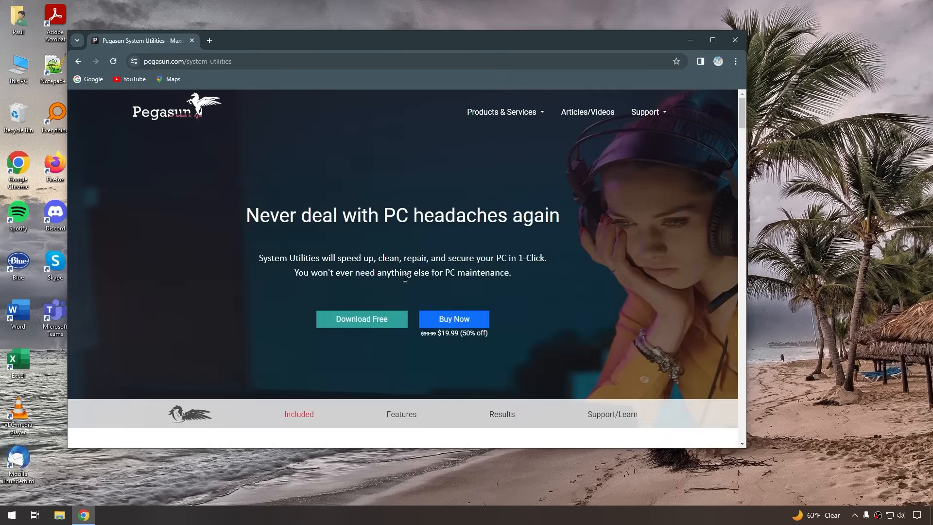
{"action": "left_click", "coordinate": [393, 321]}
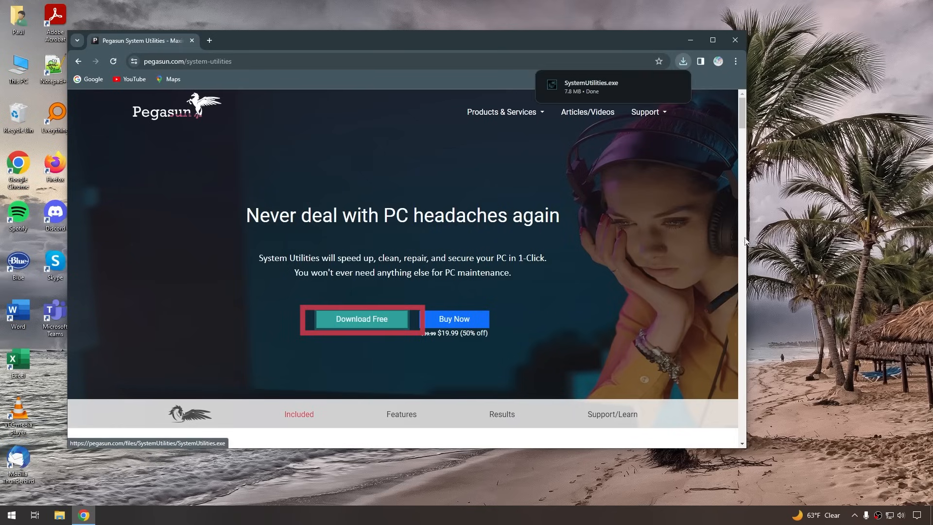
Review the installer and portable download options under Program Details and show the downloaded SystemUtilities.exe in its folder.
{"action": "left_click_drag", "start_coordinate": [742, 117], "coordinate": [729, 408]}
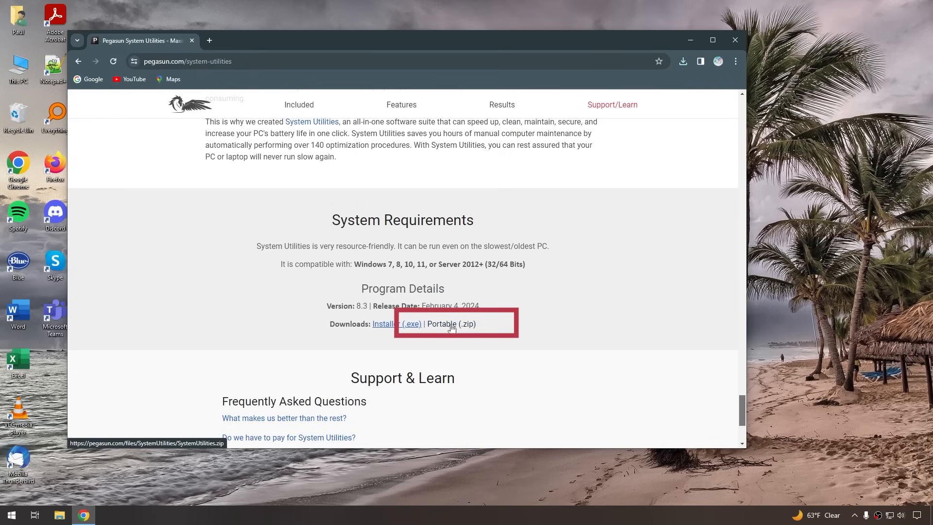
{"action": "left_click", "coordinate": [683, 62]}
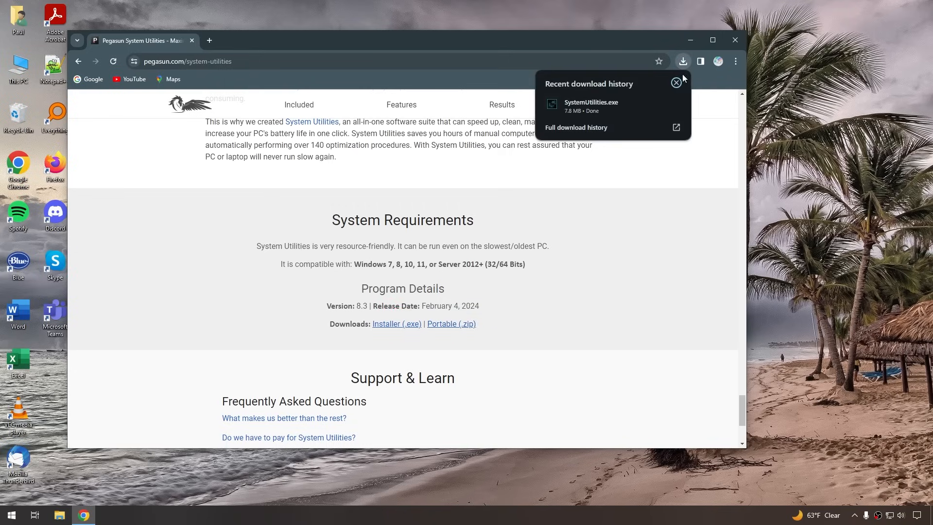
{"action": "left_click", "coordinate": [659, 105]}
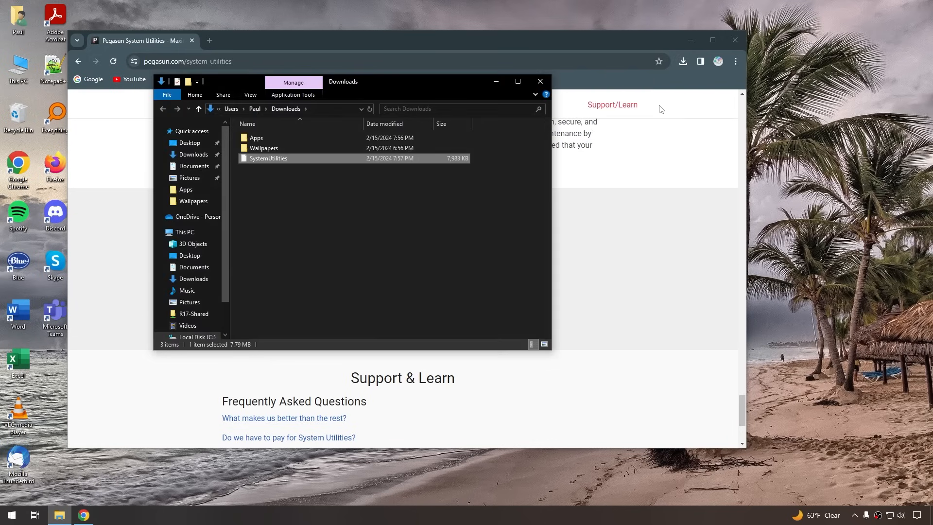
{"action": "left_click", "coordinate": [661, 109]}
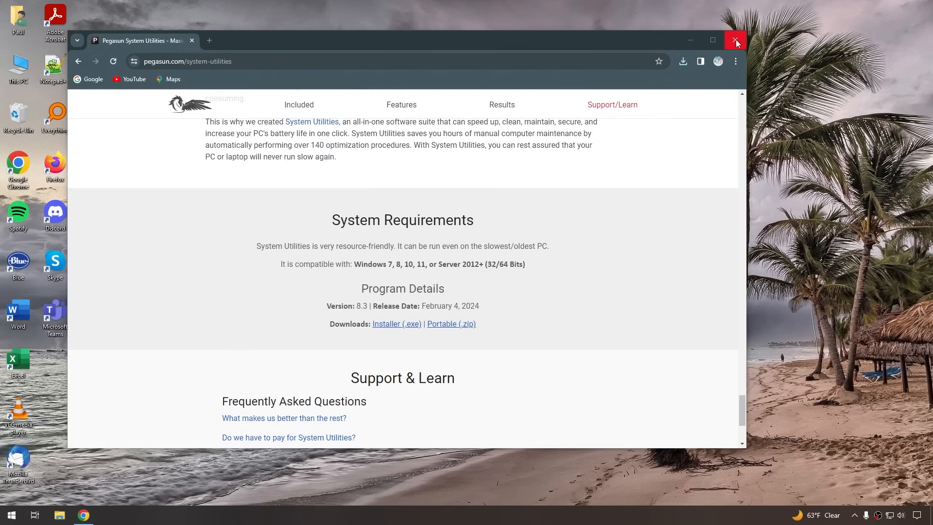
Close Chrome and run the SystemUtilities installer from the Downloads folder in File Explorer.
{"action": "left_click", "coordinate": [736, 41]}
{"action": "left_click", "coordinate": [60, 516]}
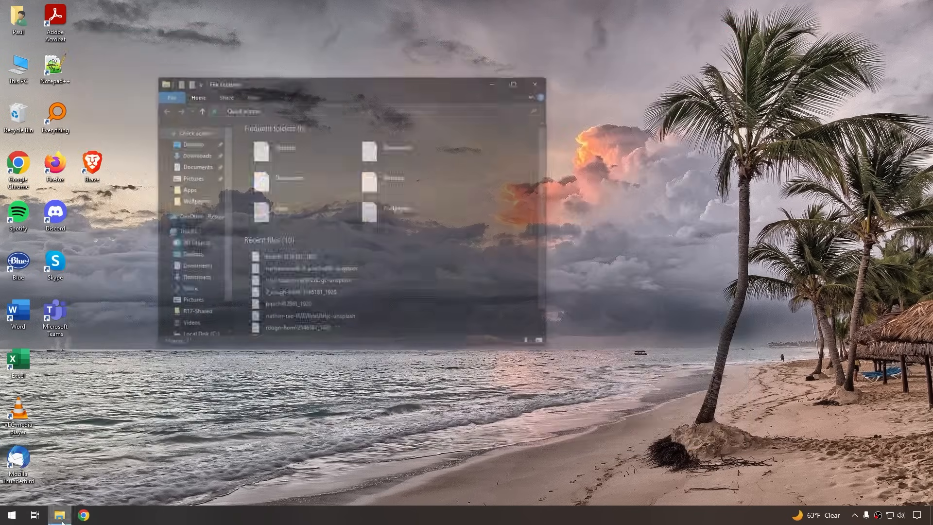
{"action": "left_click", "coordinate": [197, 155]}
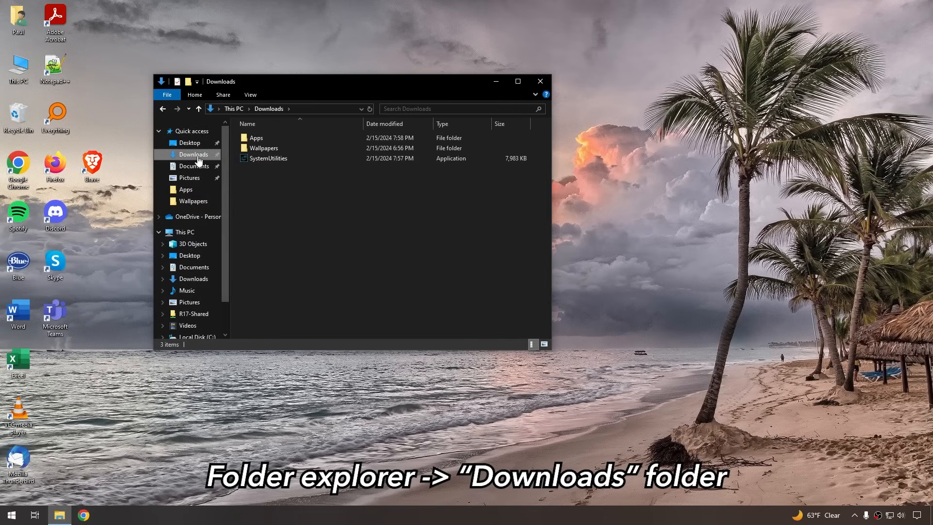
{"action": "left_click", "coordinate": [302, 158]}
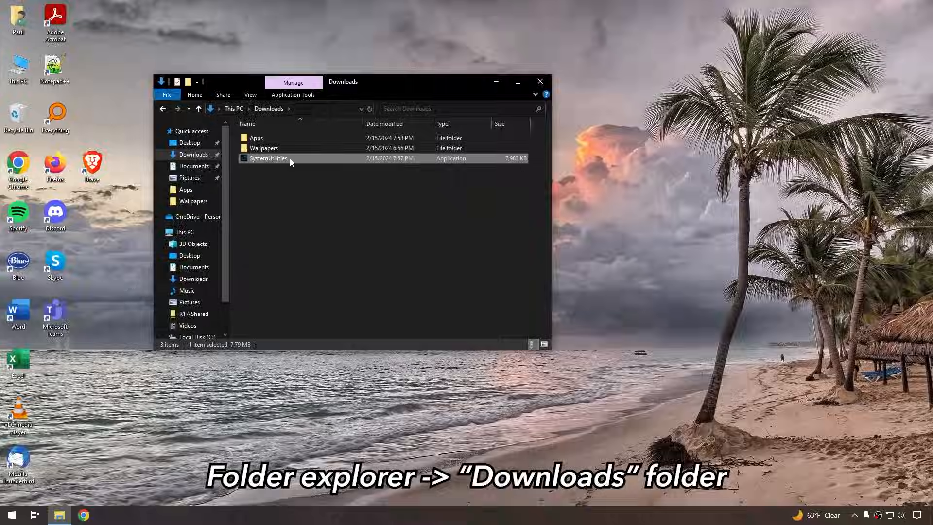
{"action": "double_click", "coordinate": [290, 158]}
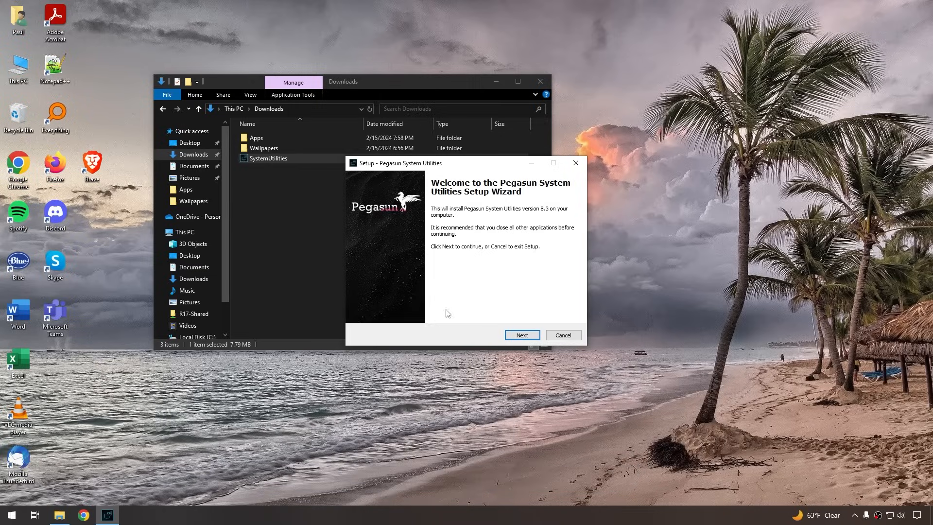
Accept the license agreement and install Pegasun System Utilities with the default destination, Start Menu folder and desktop shortcut.
{"action": "left_click", "coordinate": [524, 336]}
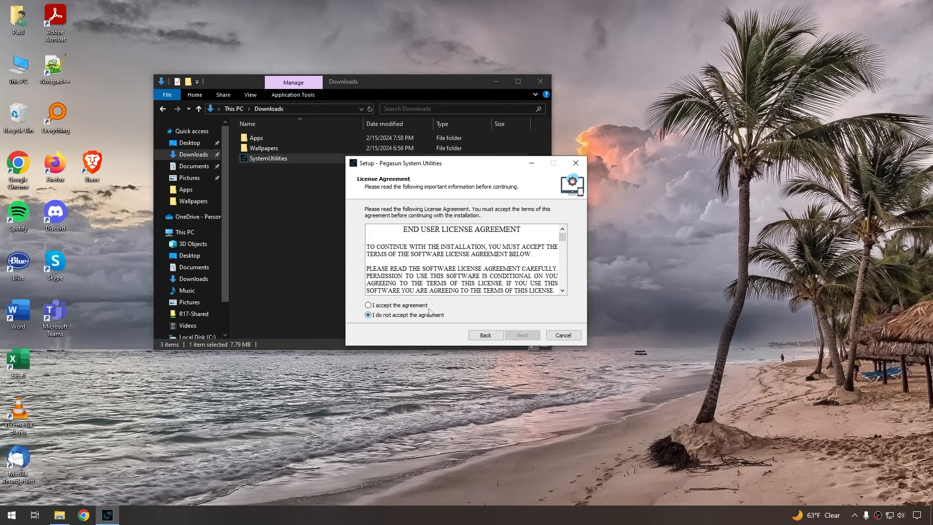
{"action": "left_click", "coordinate": [424, 306]}
{"action": "left_click", "coordinate": [518, 337]}
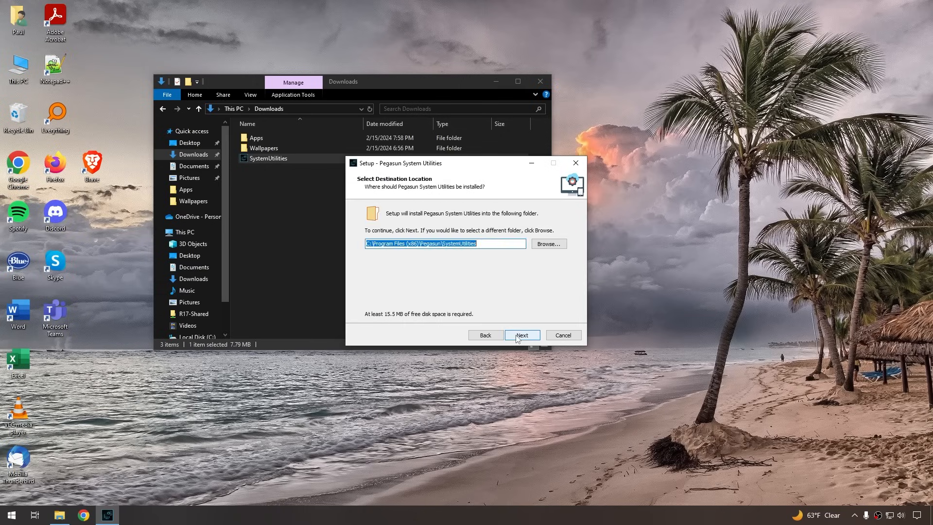
{"action": "left_click", "coordinate": [517, 337]}
{"action": "left_click", "coordinate": [519, 337]}
{"action": "left_click", "coordinate": [518, 337]}
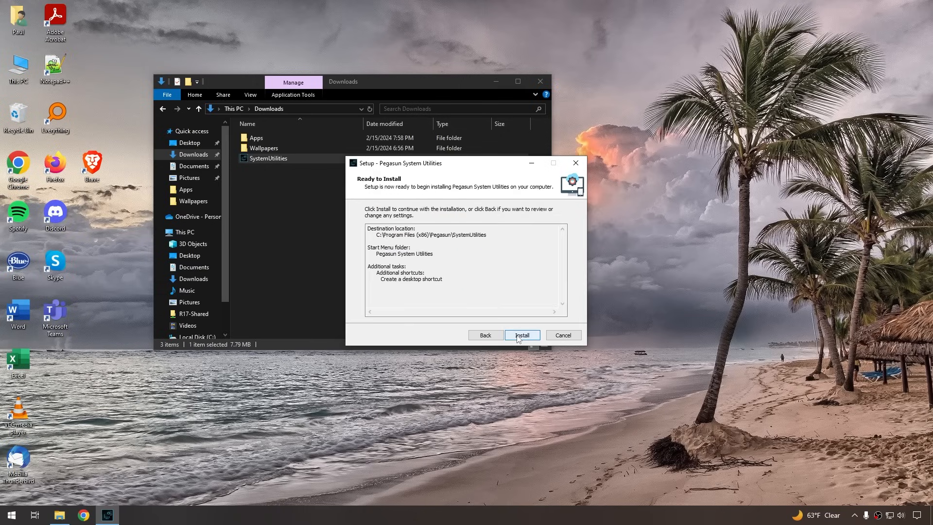
{"action": "left_click", "coordinate": [518, 337]}
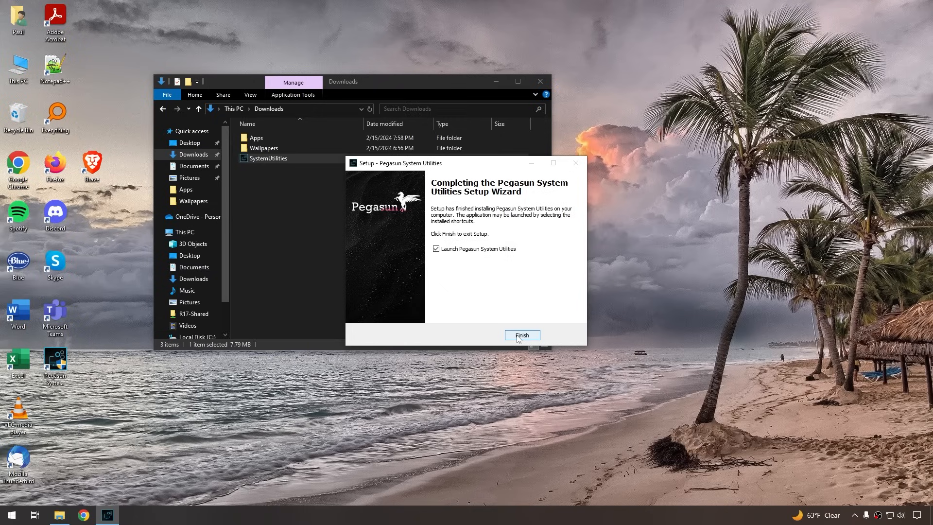
Finish the setup wizard with automatic launch turned off and start Pegasun System Utilities from its desktop shortcut.
{"action": "left_click", "coordinate": [469, 250]}
{"action": "left_click", "coordinate": [519, 334]}
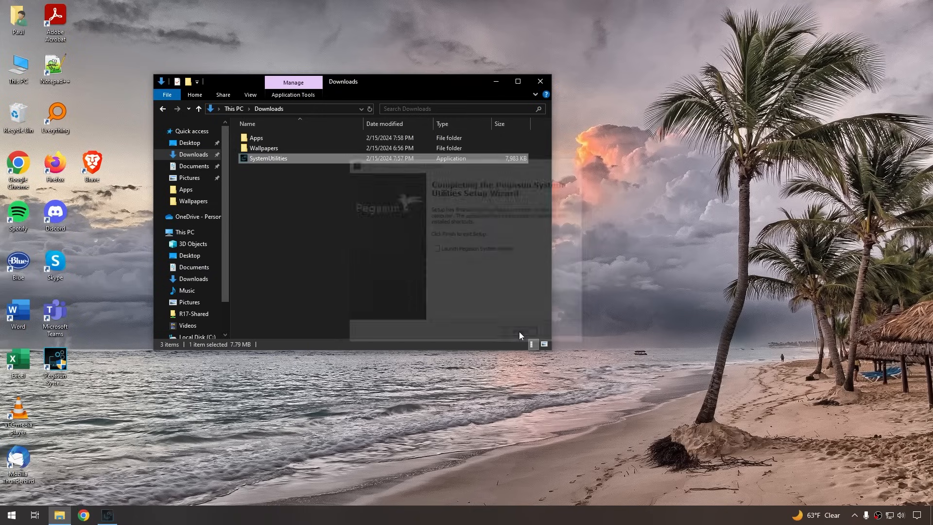
{"action": "left_click", "coordinate": [98, 359]}
{"action": "double_click", "coordinate": [55, 365]}
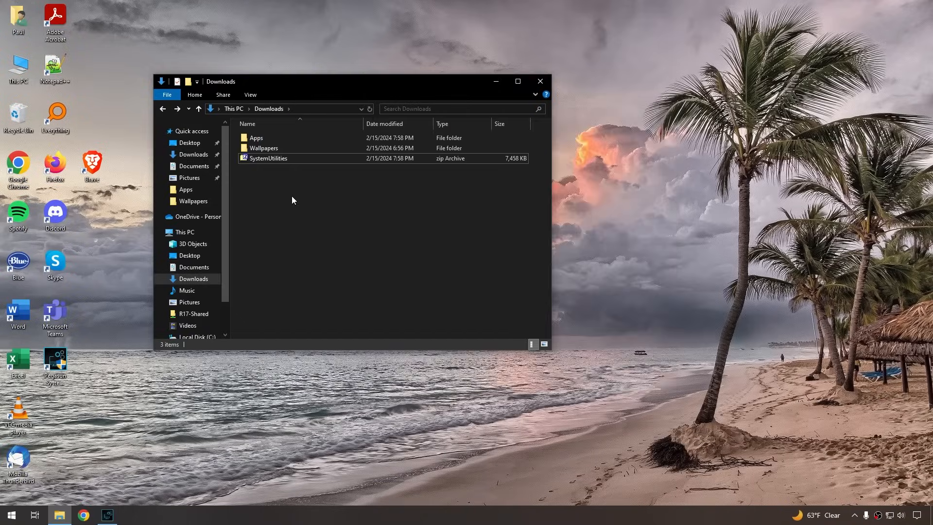
Extract the SystemUtilities folder from the downloaded zip archive to the desktop and open the portable SystemUtilities application in it.
{"action": "double_click", "coordinate": [272, 158]}
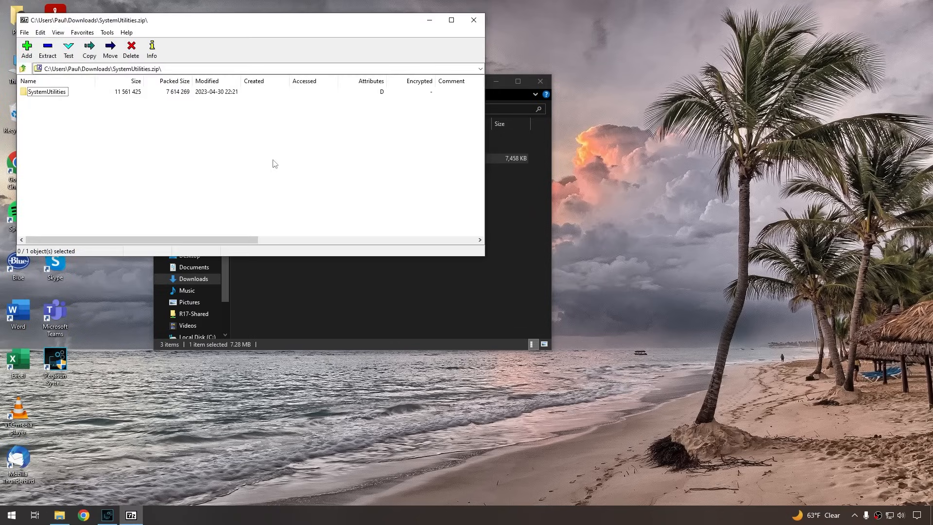
{"action": "left_click", "coordinate": [247, 93]}
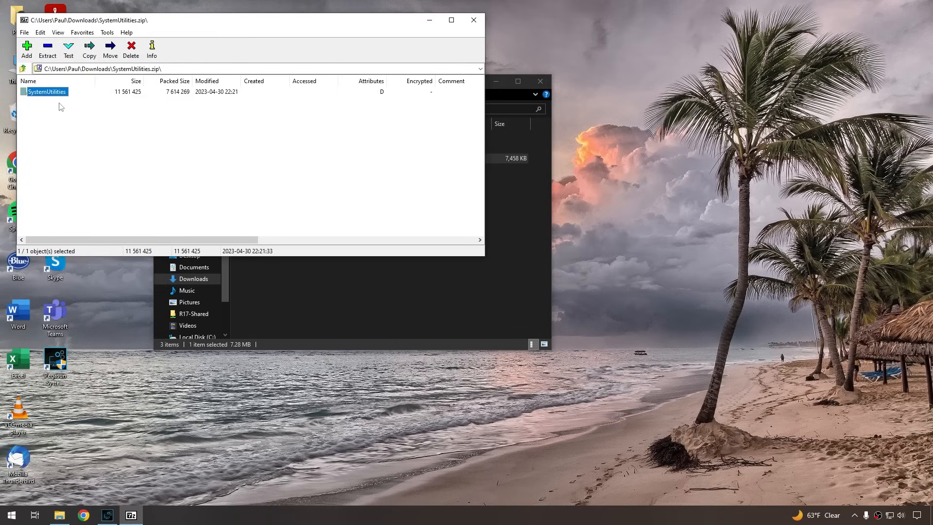
{"action": "left_click_drag", "start_coordinate": [55, 96], "coordinate": [130, 353]}
{"action": "double_click", "coordinate": [129, 336]}
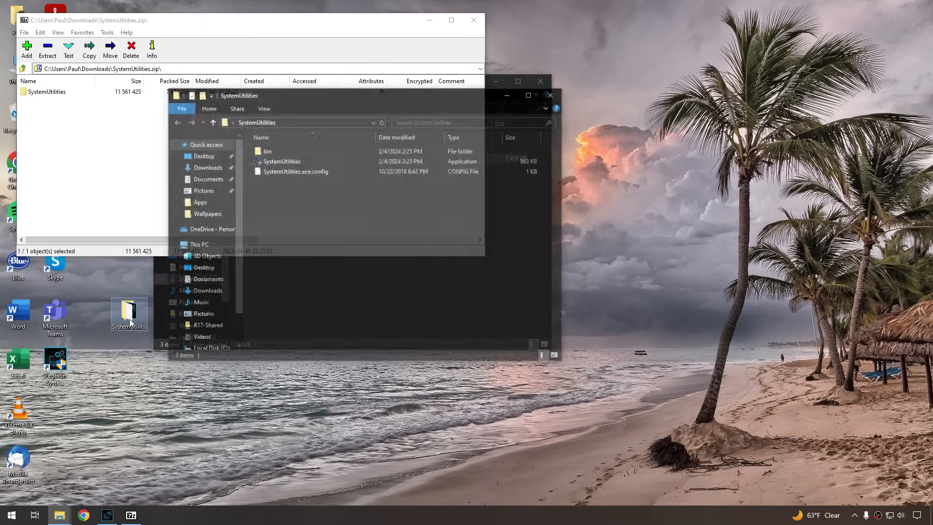
{"action": "left_click", "coordinate": [291, 163]}
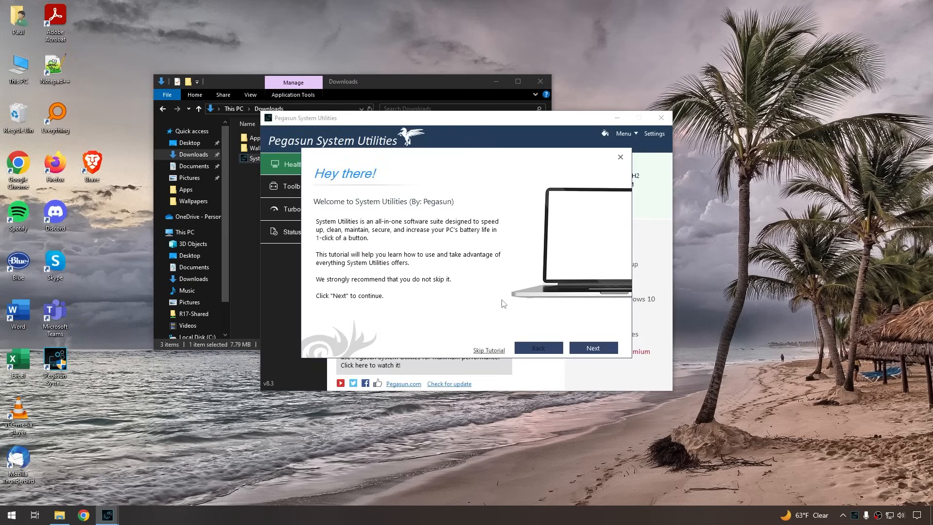
Advance through the welcome tutorial to its system restore page and create a restore point there.
{"action": "left_click", "coordinate": [585, 345]}
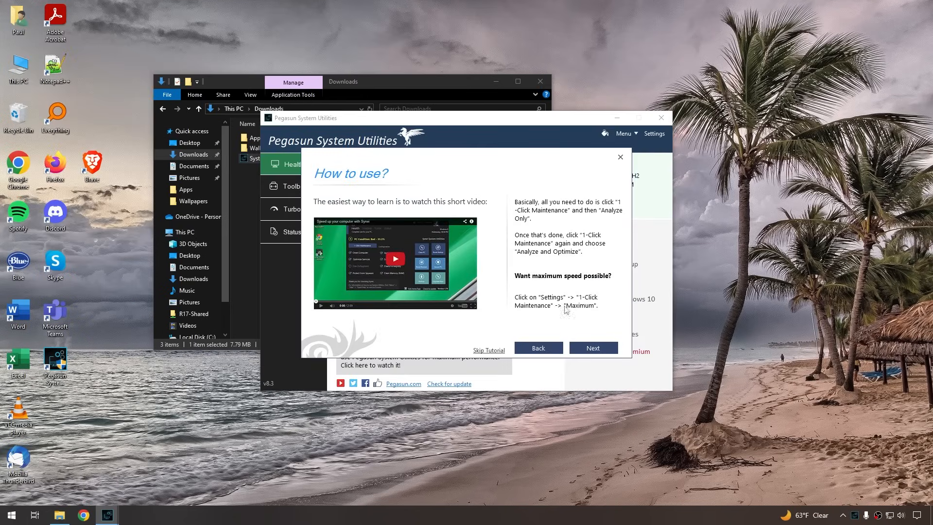
{"action": "left_click", "coordinate": [595, 350]}
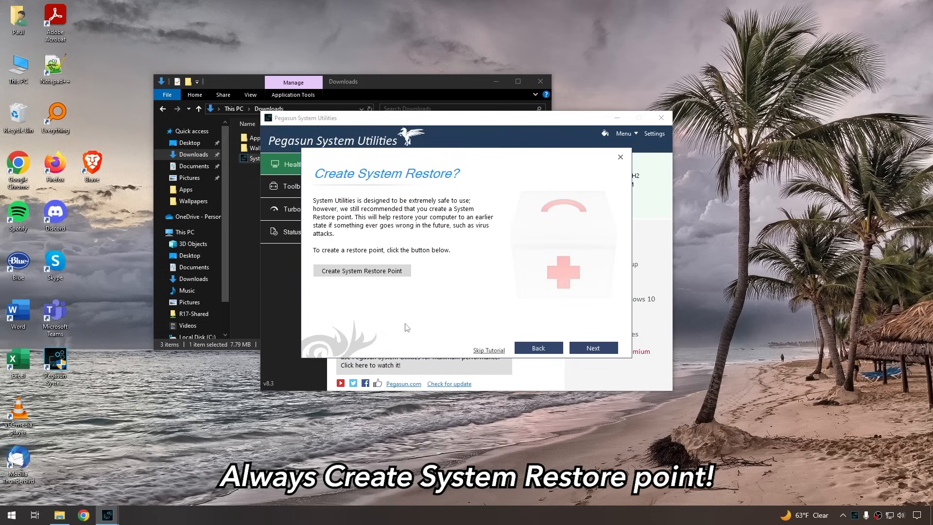
{"action": "left_click", "coordinate": [380, 275]}
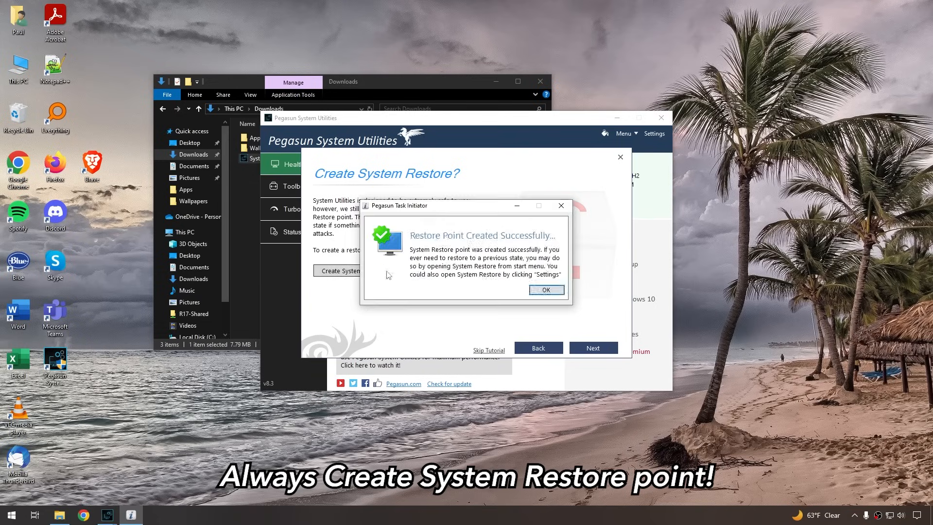
{"action": "left_click", "coordinate": [551, 291]}
Finish the welcome tutorial without joining the newsletter.
{"action": "left_click", "coordinate": [598, 349]}
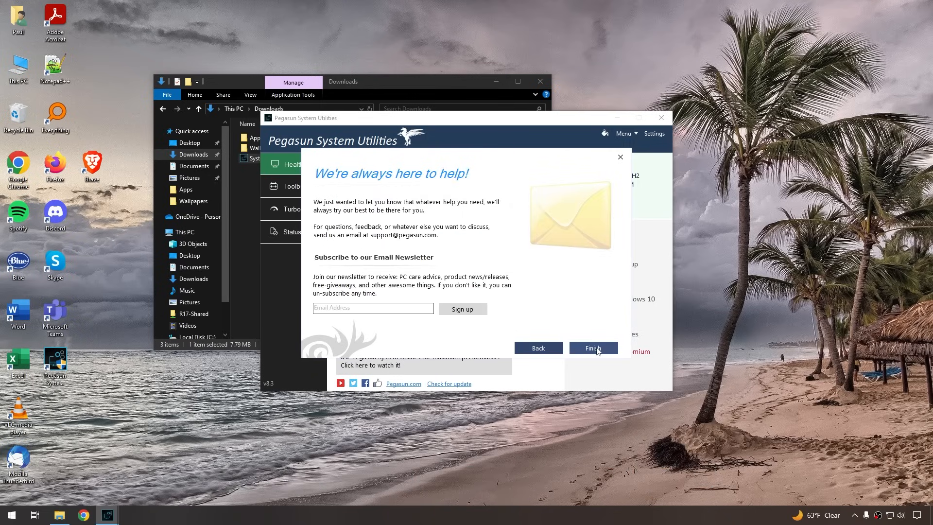
{"action": "left_click", "coordinate": [598, 349]}
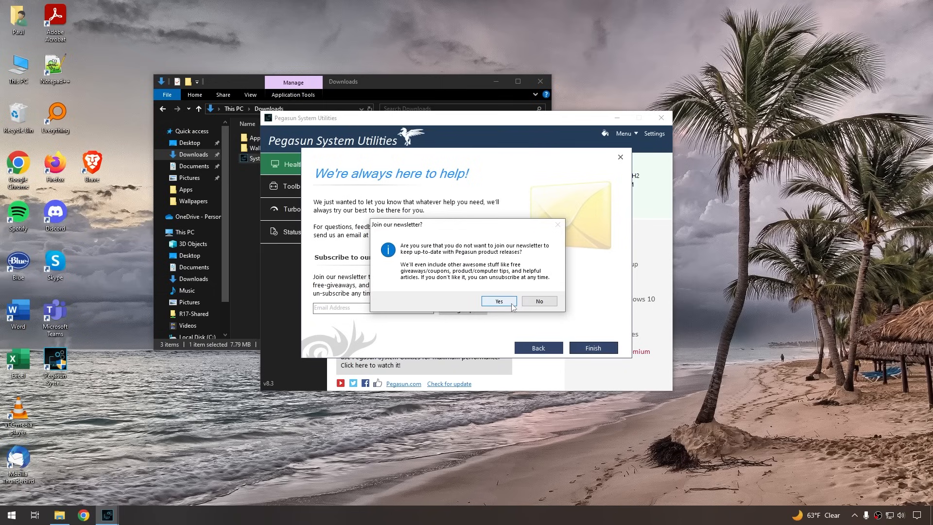
{"action": "left_click", "coordinate": [499, 301]}
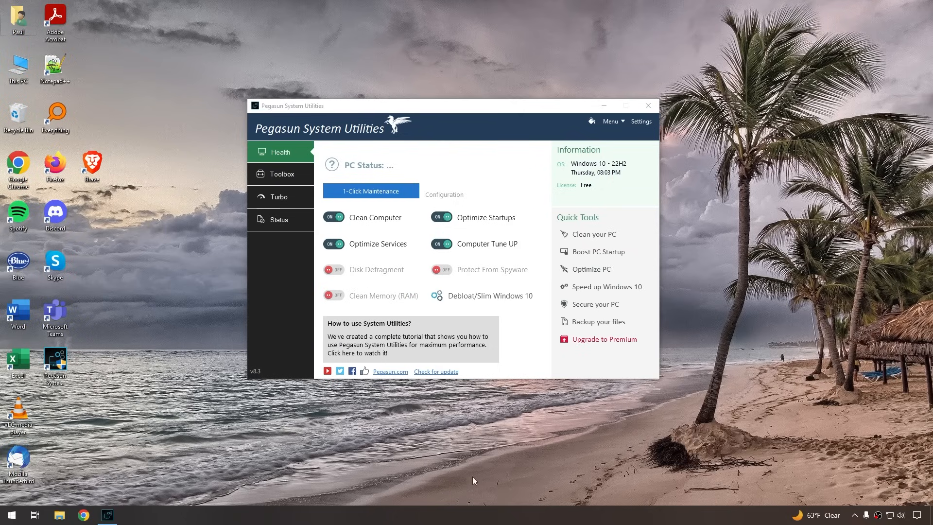
Set the 1-Click Maintenance optimization setting to Maximum, save it and close the settings window.
{"action": "left_click", "coordinate": [642, 121]}
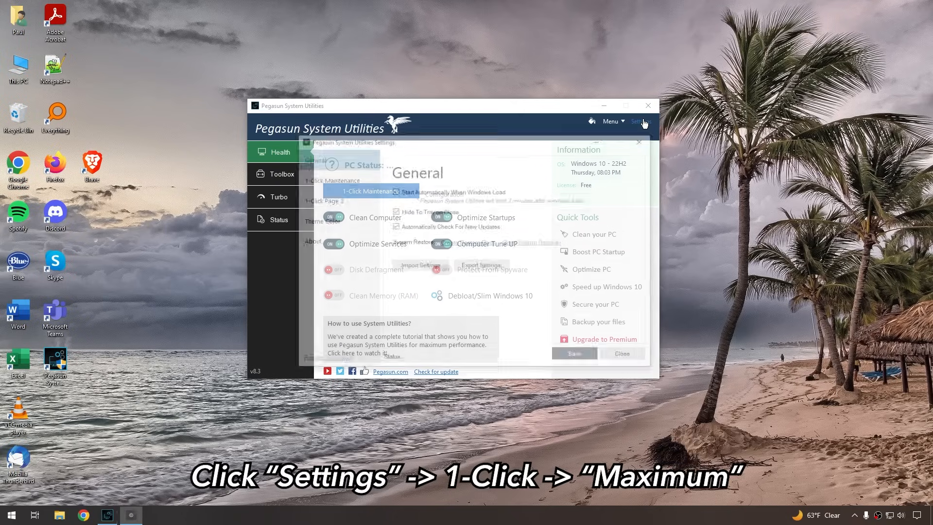
{"action": "left_click", "coordinate": [342, 179]}
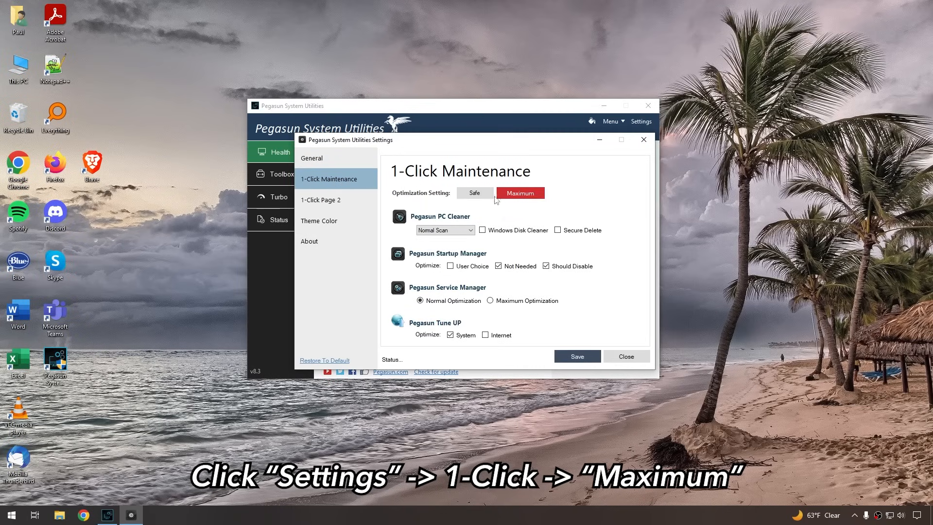
{"action": "left_click", "coordinate": [514, 195]}
{"action": "left_click", "coordinate": [575, 357]}
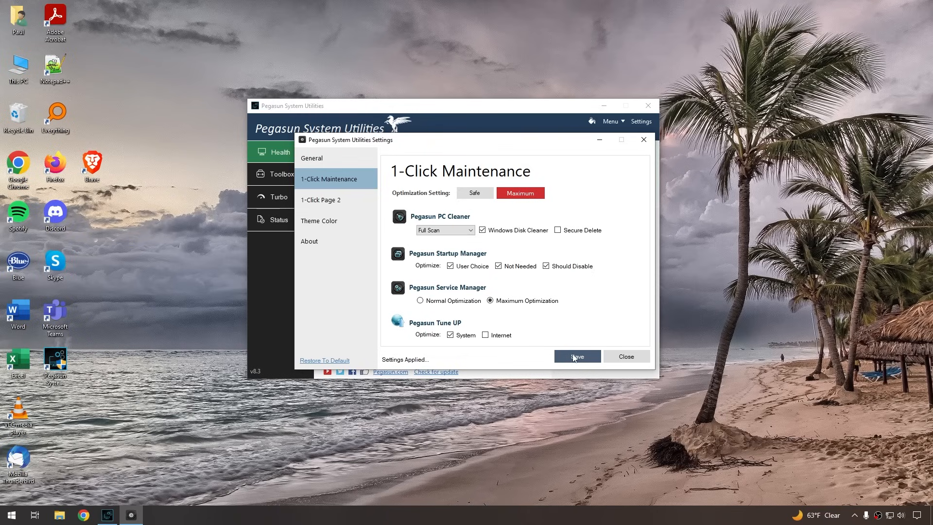
{"action": "left_click", "coordinate": [627, 359]}
Run the Create System Restore Point task from the main System Utilities window.
{"action": "left_click", "coordinate": [613, 124]}
{"action": "mouse_move", "coordinate": [635, 156]}
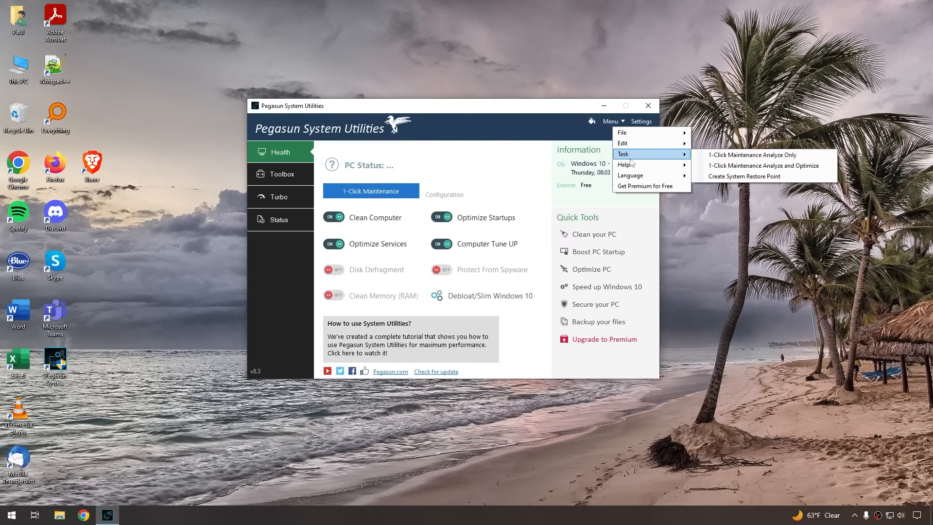
{"action": "left_click", "coordinate": [789, 178]}
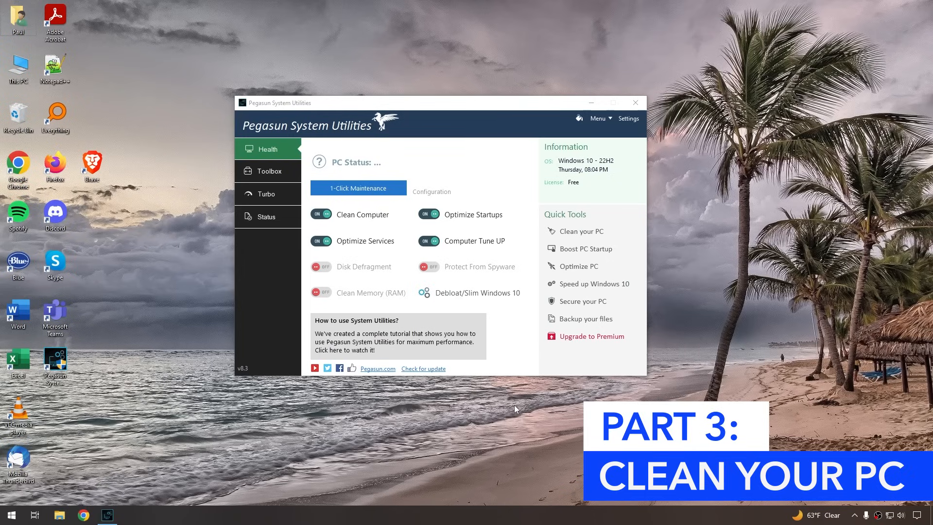
Open the Clean your PC tool, decline its restore point offer and include Windows Disk Cleanup in the cleaning.
{"action": "left_click", "coordinate": [596, 235]}
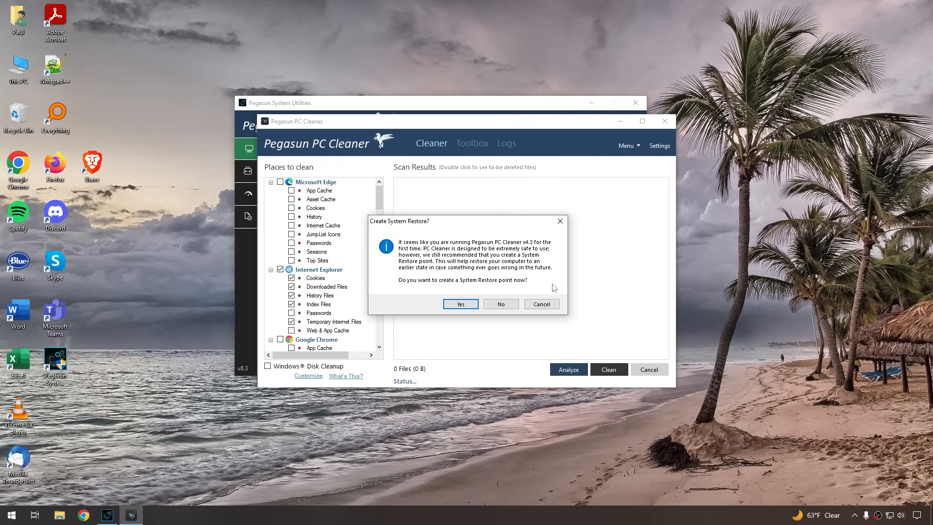
{"action": "left_click", "coordinate": [509, 305]}
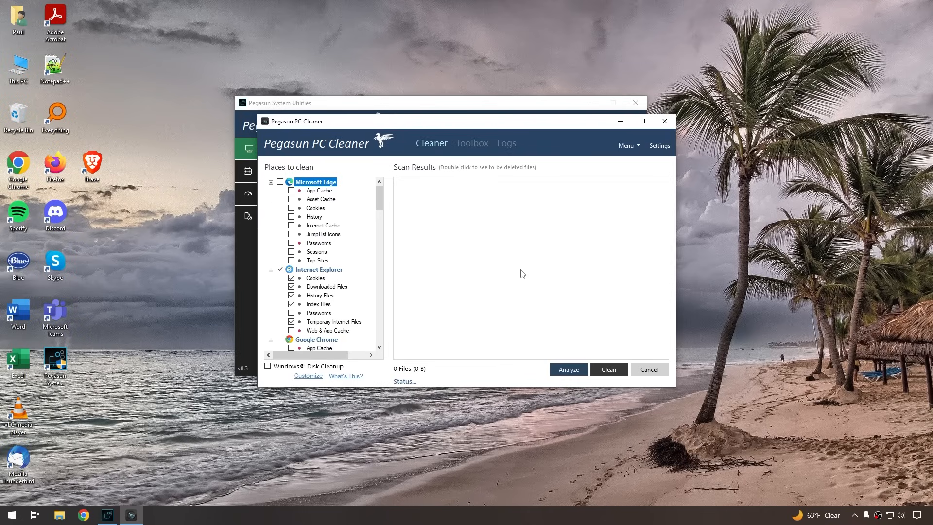
{"action": "left_click", "coordinate": [332, 368]}
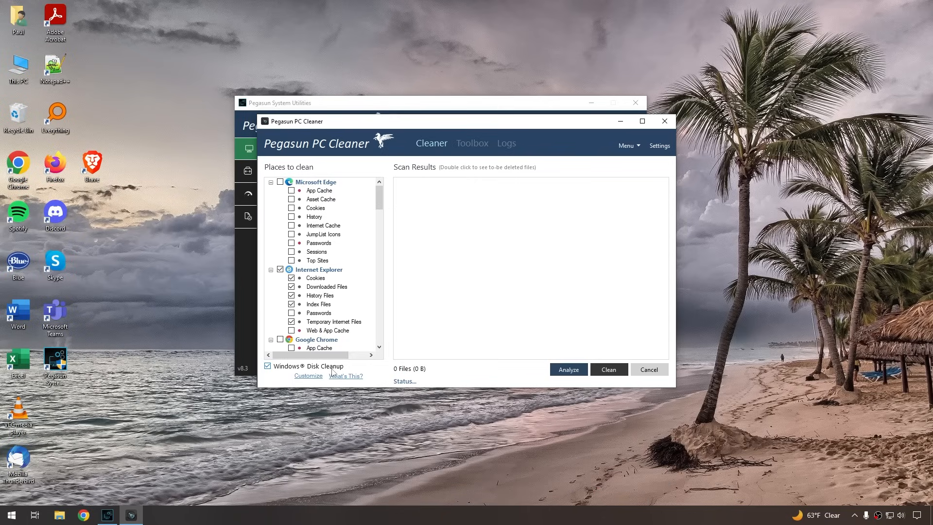
Analyze the selected places in PC Cleaner, clean the found files and look through the Places to clean list.
{"action": "left_click", "coordinate": [568, 369]}
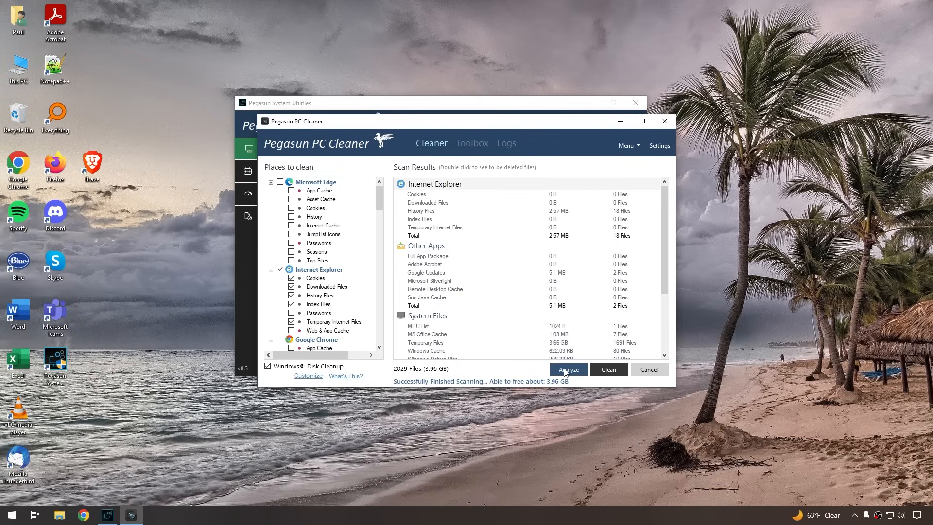
{"action": "left_click", "coordinate": [610, 371]}
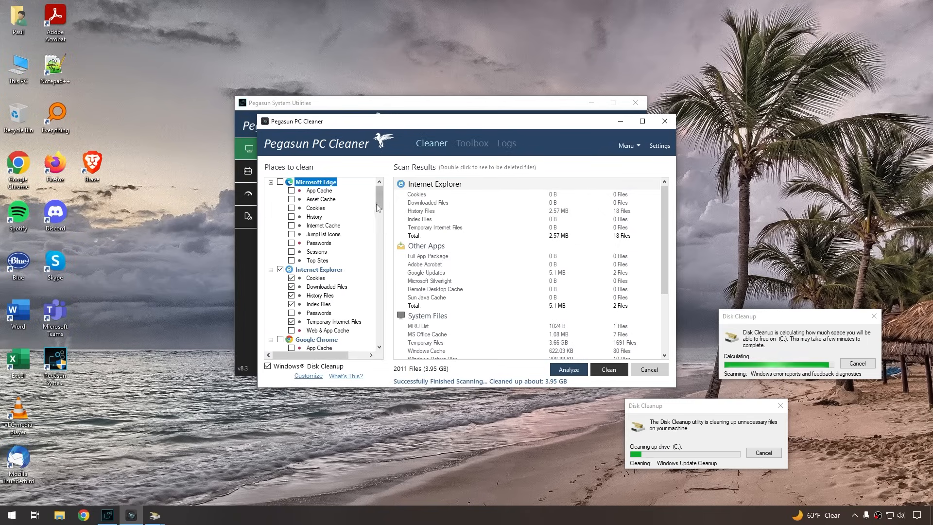
{"action": "left_click_drag", "start_coordinate": [378, 194], "coordinate": [377, 217]}
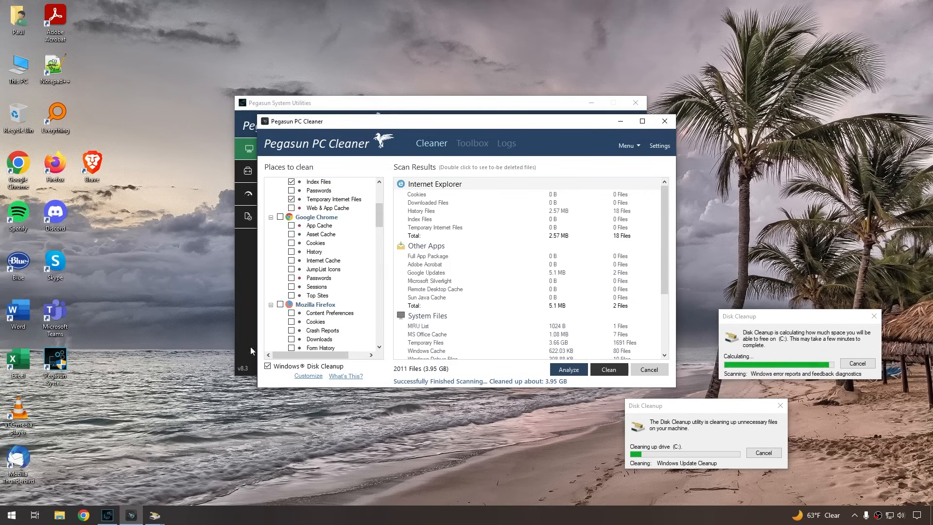
Open Chrome's advanced Clear browsing data options and set the time range to All time.
{"action": "left_click", "coordinate": [84, 514]}
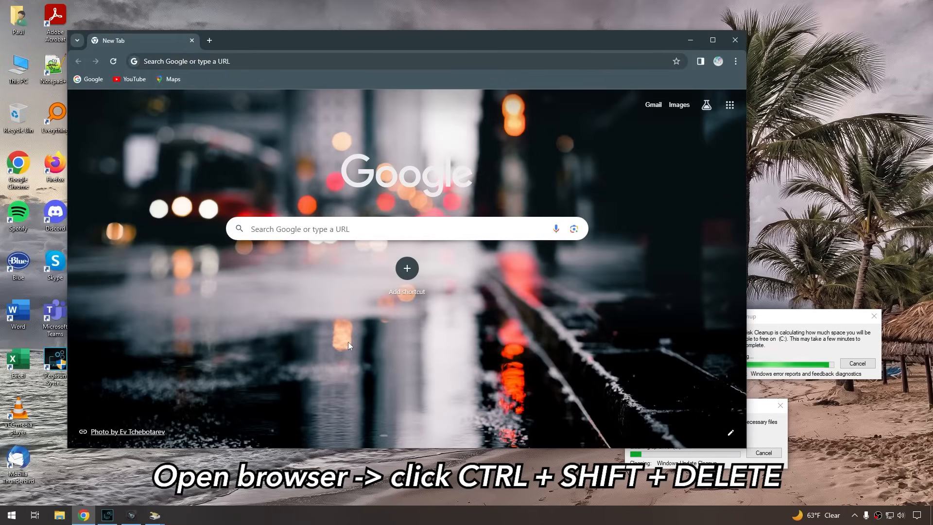
{"action": "key", "text": "ctrl+shift+Delete"}
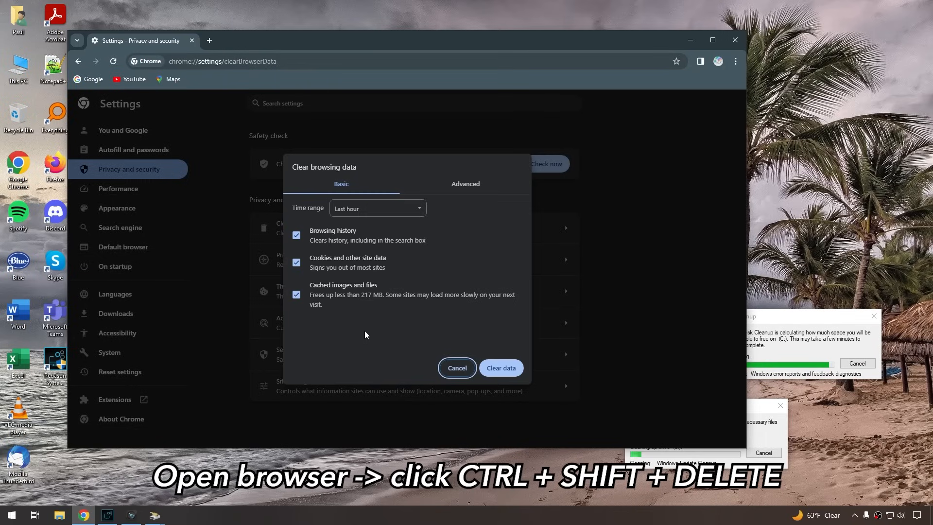
{"action": "left_click", "coordinate": [470, 192]}
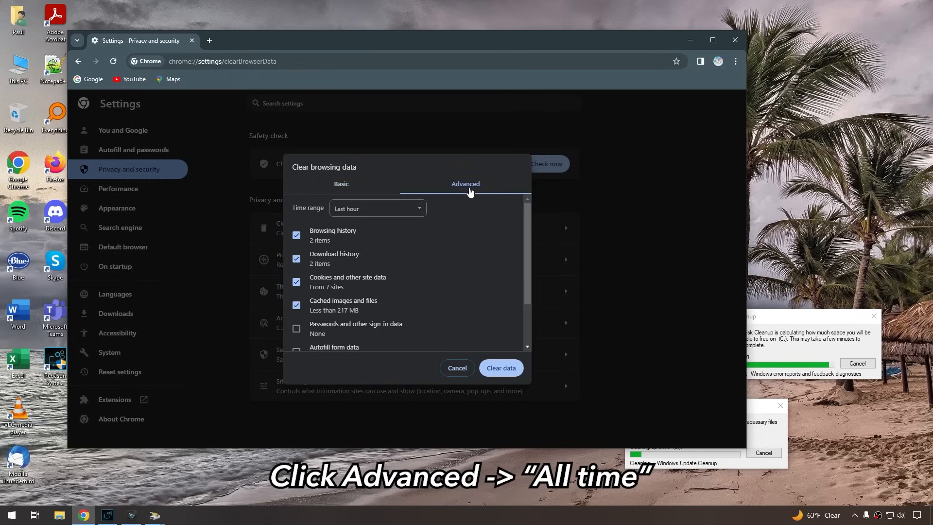
{"action": "left_click", "coordinate": [416, 209]}
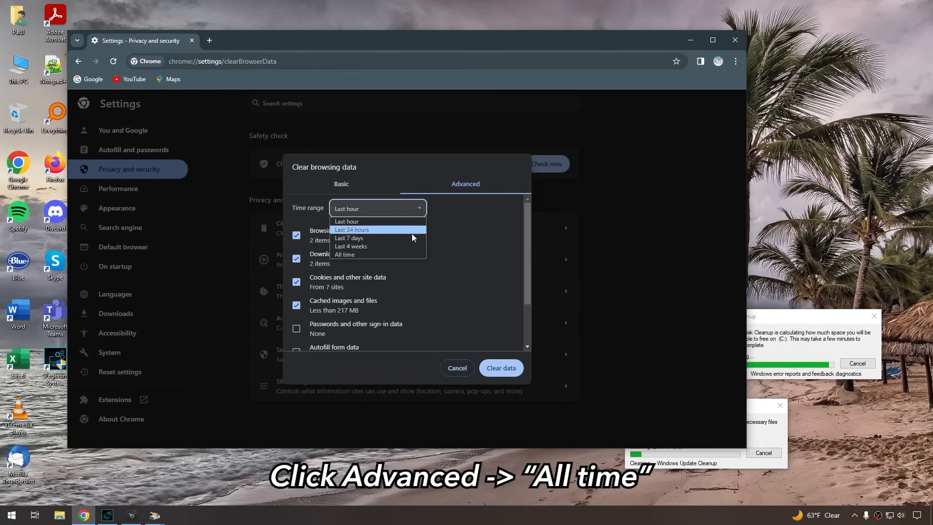
{"action": "left_click", "coordinate": [403, 255]}
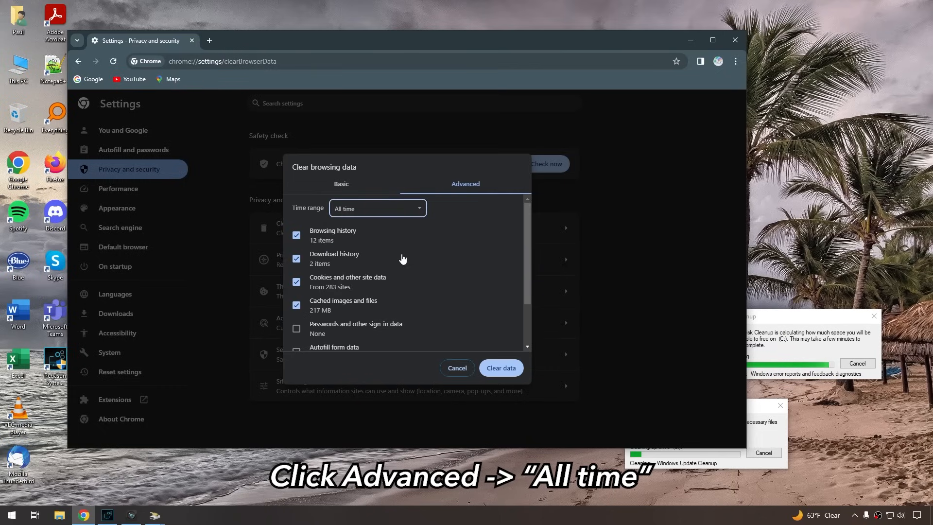
Include hosted app data, site settings and autofill form data, exclude cookies, clear the browsing data and close Chrome.
{"action": "left_click_drag", "start_coordinate": [528, 254], "coordinate": [528, 297]}
{"action": "left_click", "coordinate": [296, 339]}
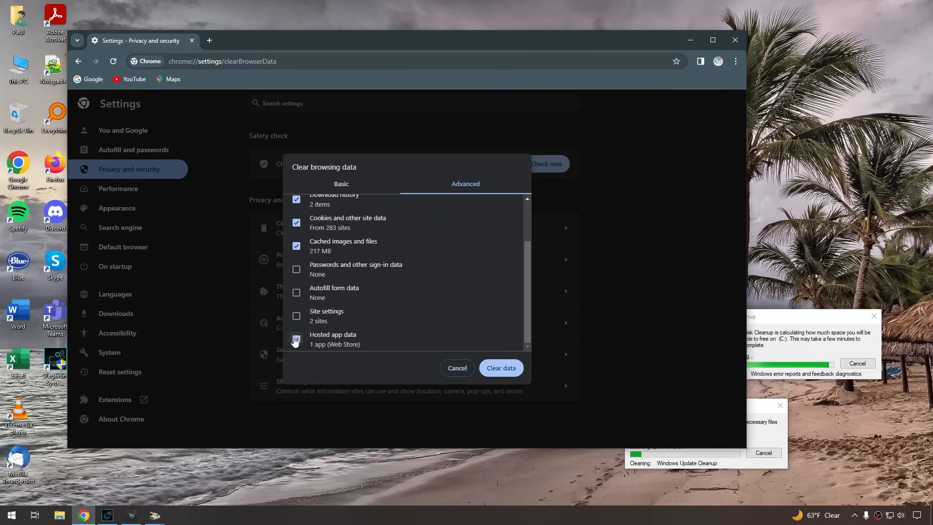
{"action": "left_click", "coordinate": [296, 317]}
{"action": "left_click", "coordinate": [296, 293]}
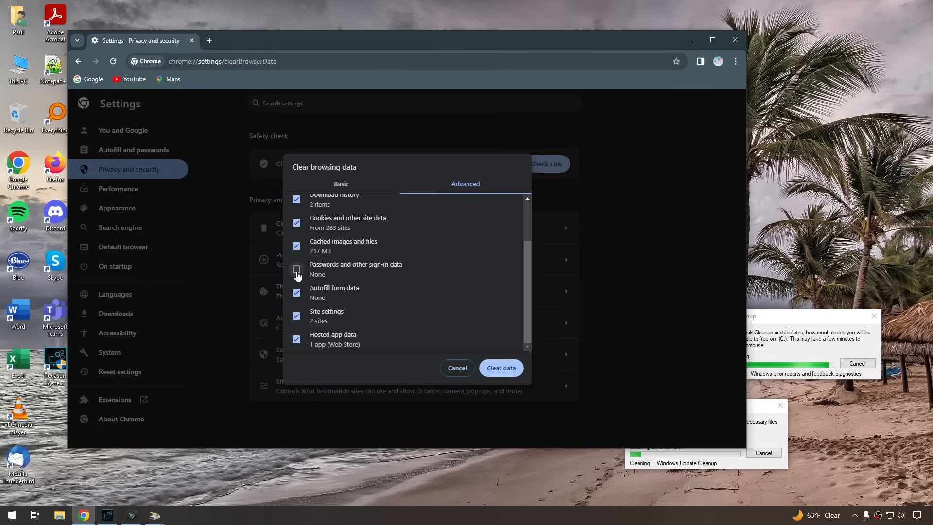
{"action": "left_click", "coordinate": [296, 223]}
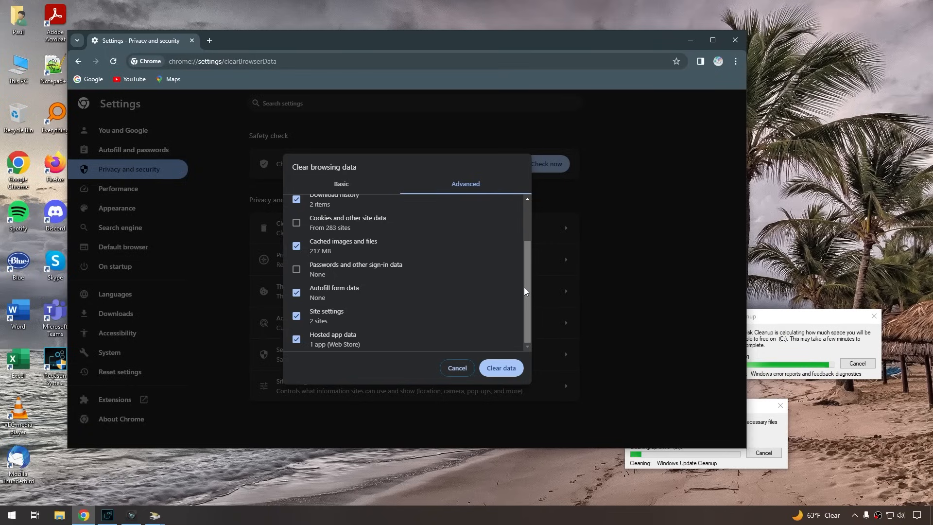
{"action": "left_click", "coordinate": [512, 370]}
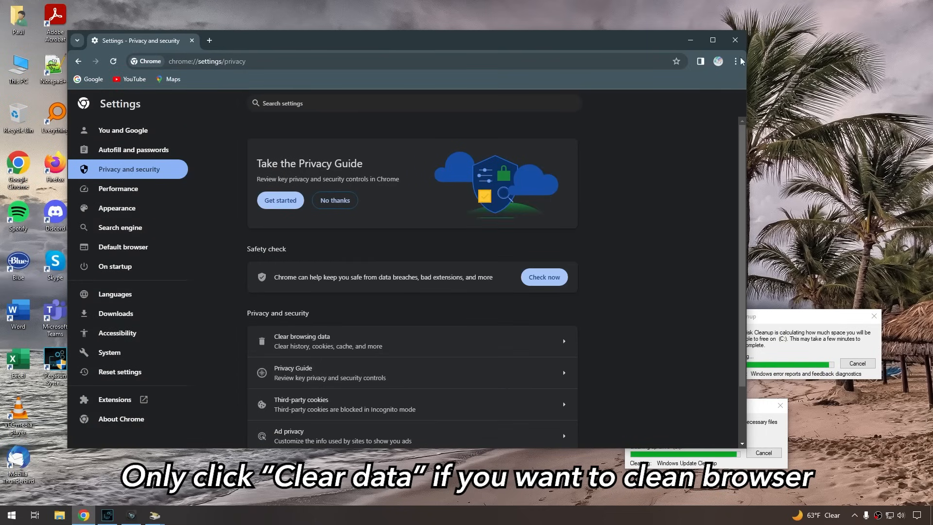
{"action": "left_click", "coordinate": [735, 40]}
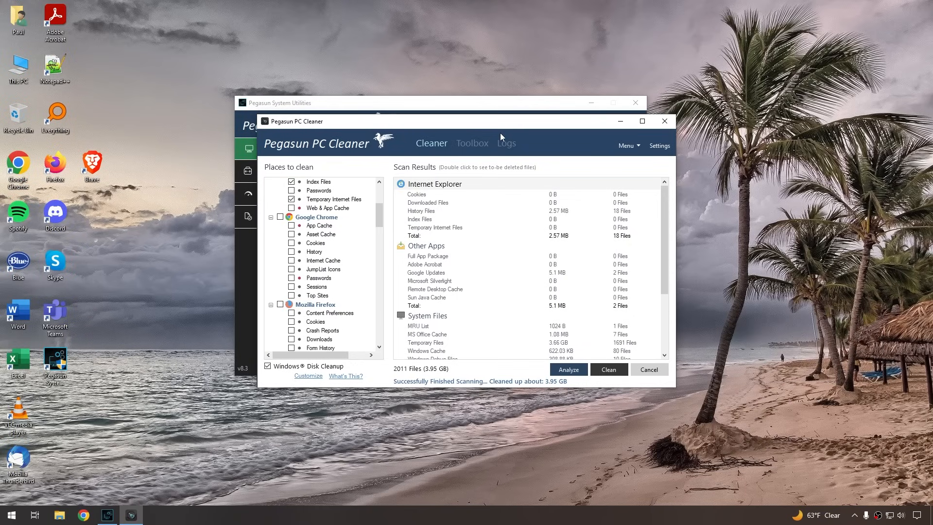
Review the junk file types that PC Cleaner's Deep Cleaner offers for drive C:, then close both tools without scanning.
{"action": "left_click", "coordinate": [471, 149]}
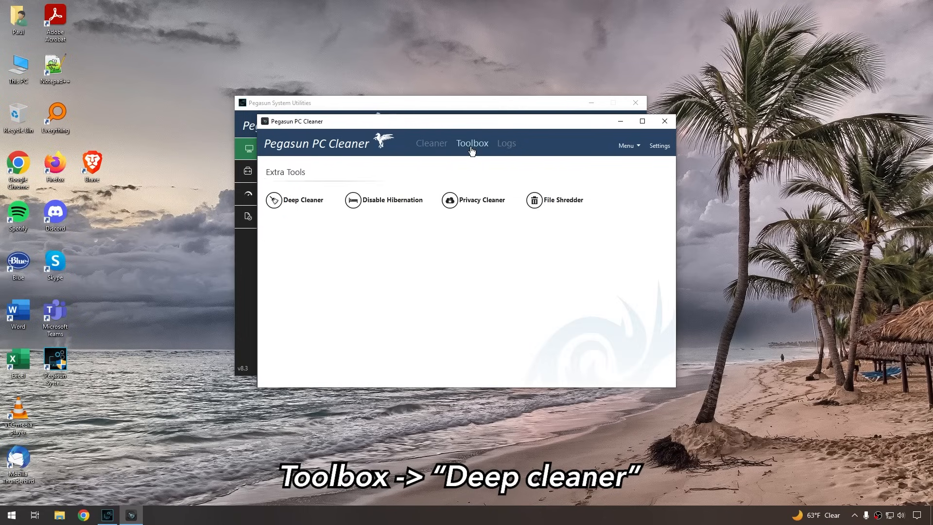
{"action": "left_click", "coordinate": [319, 201]}
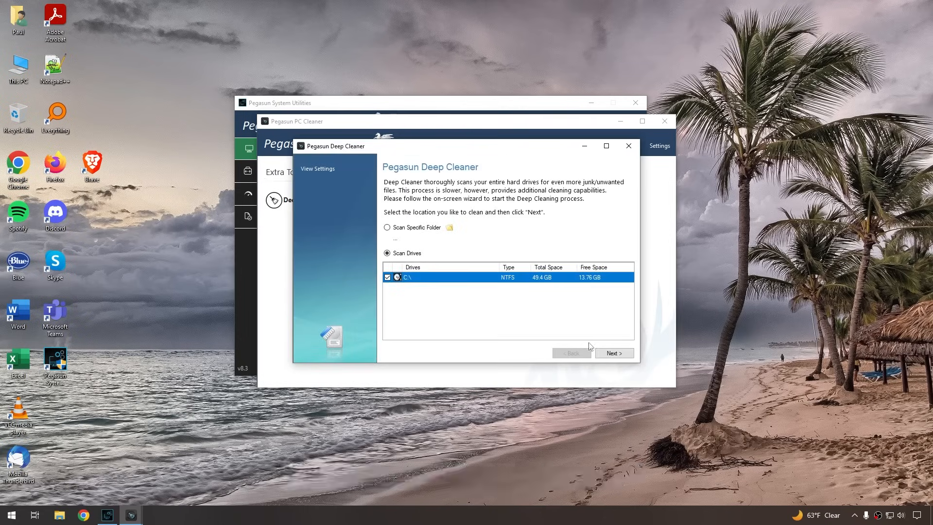
{"action": "left_click", "coordinate": [622, 355]}
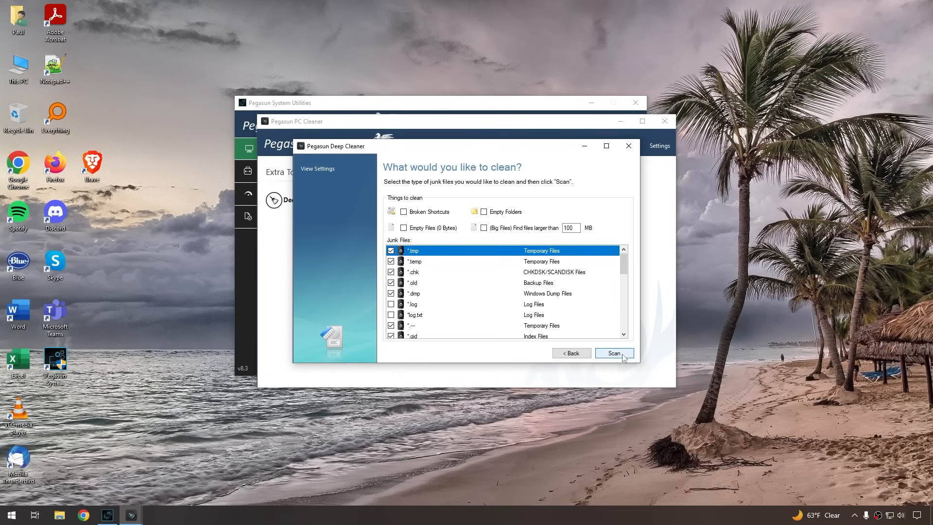
{"action": "left_click", "coordinate": [505, 296]}
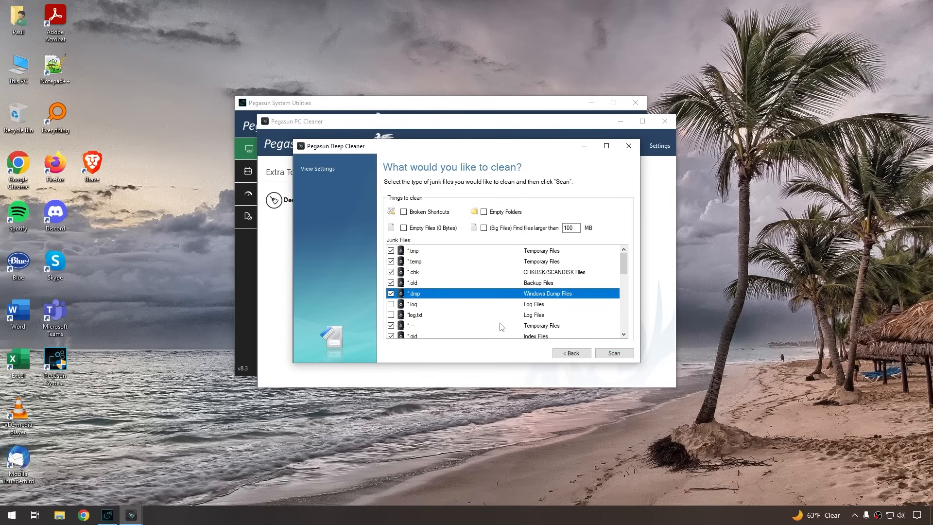
{"action": "left_click", "coordinate": [500, 326]}
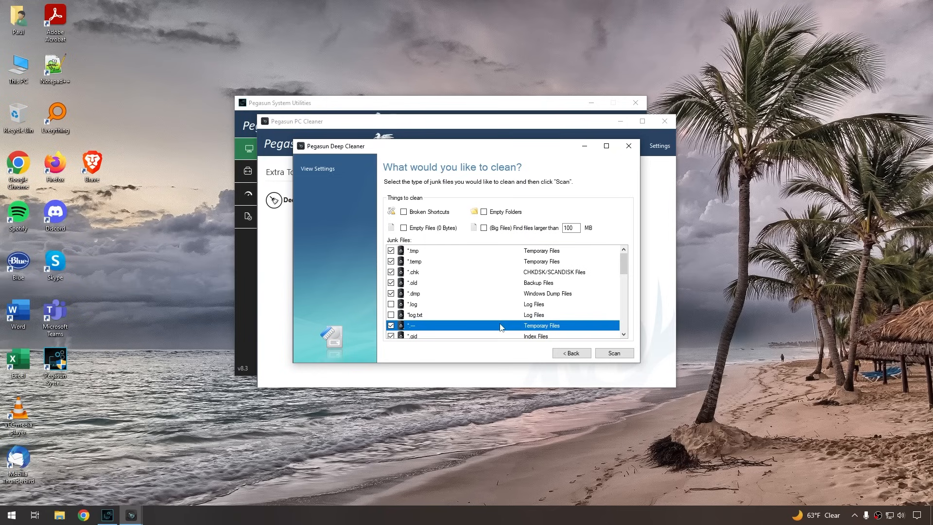
{"action": "left_click", "coordinate": [629, 146]}
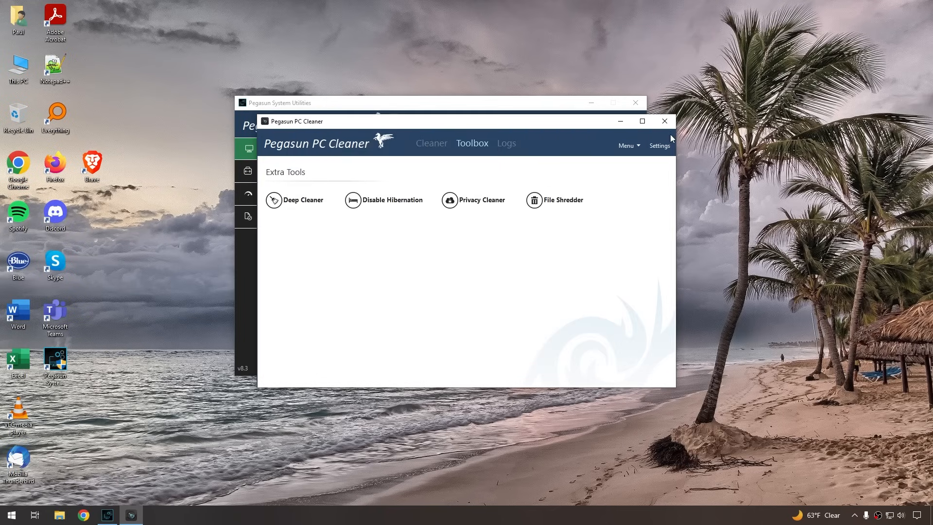
{"action": "left_click", "coordinate": [666, 122]}
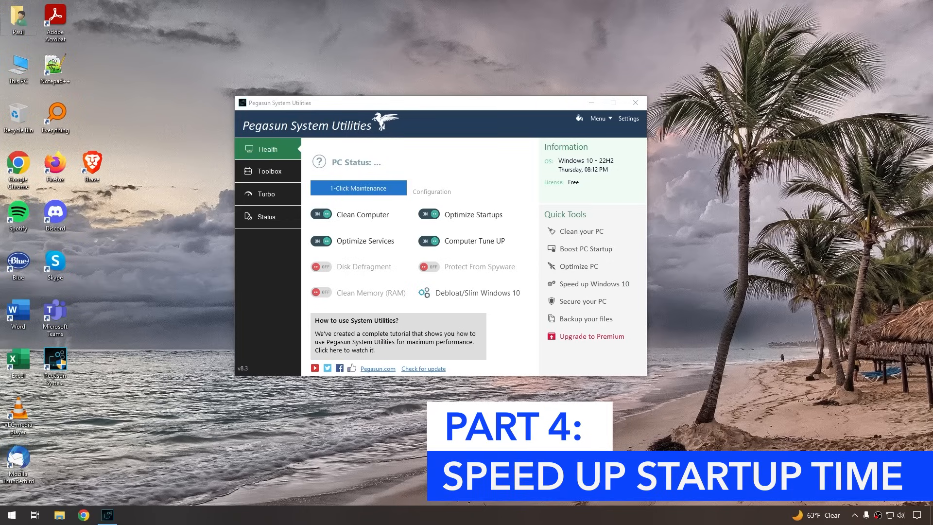
Open the Boost PC Startup tool and disable the Skype for Desktop startup entry.
{"action": "left_click", "coordinate": [601, 251]}
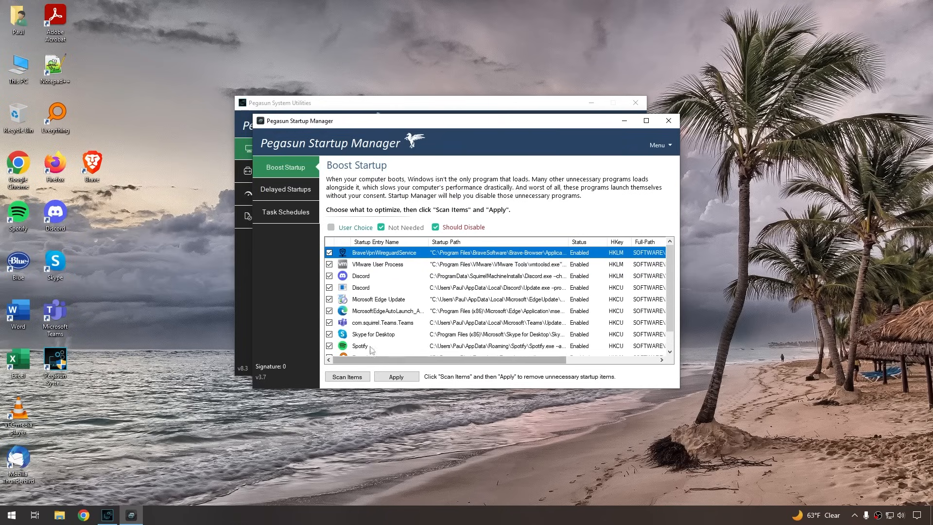
{"action": "left_click", "coordinate": [330, 335]}
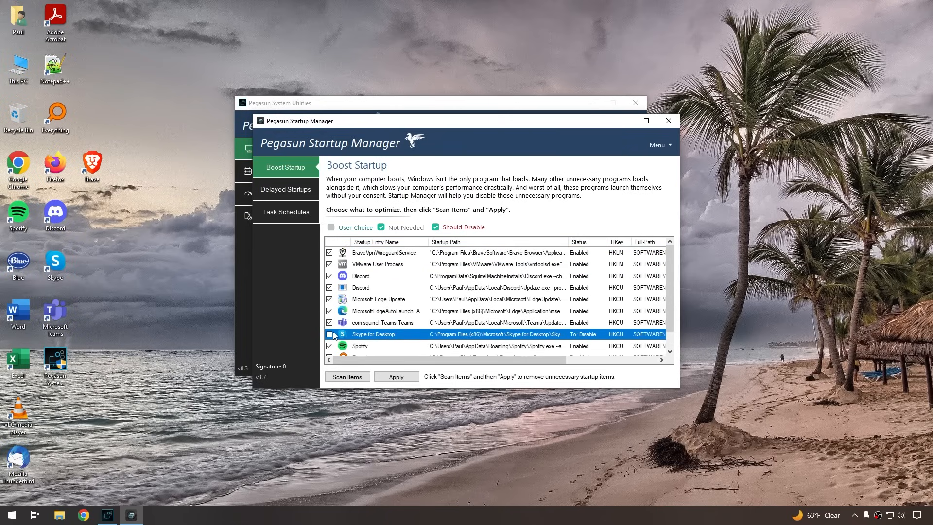
{"action": "left_click", "coordinate": [405, 379]}
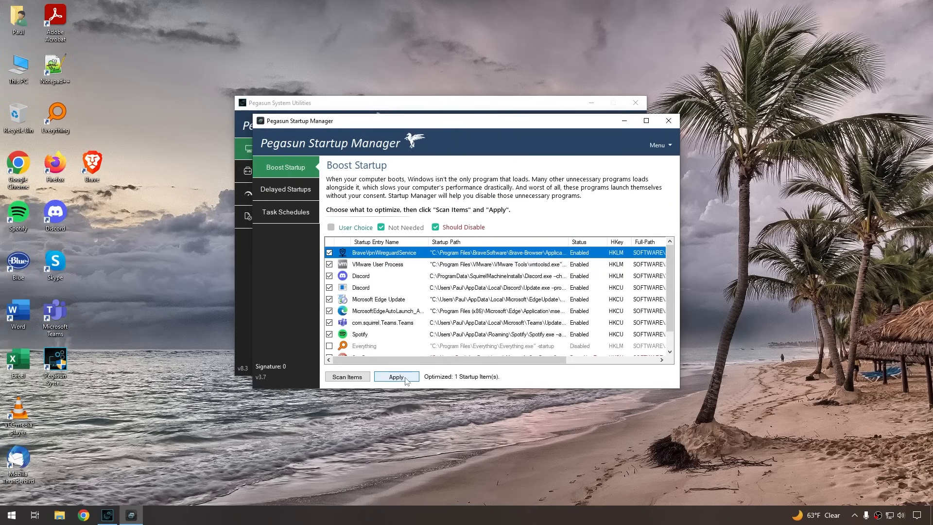
Include User Choice entries in the startup optimization, scan the startup items and apply the suggested changes.
{"action": "left_click", "coordinate": [351, 229]}
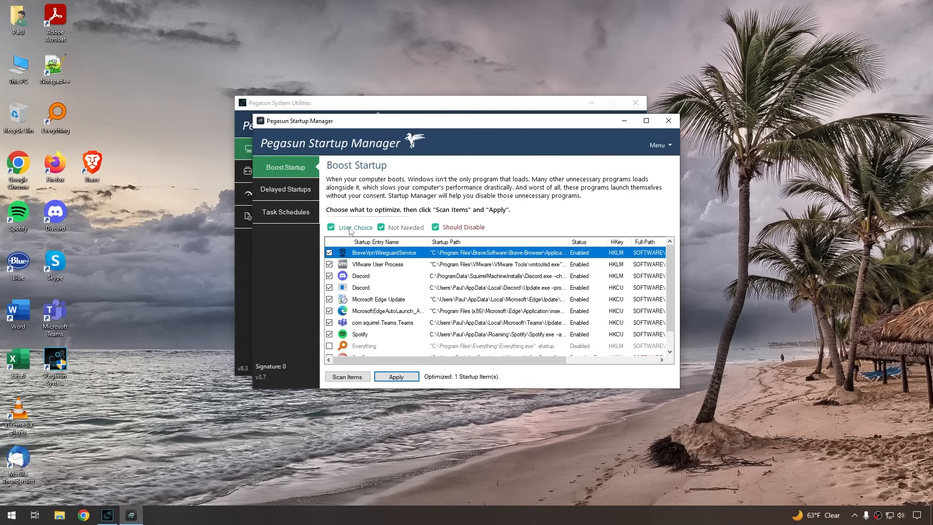
{"action": "left_click", "coordinate": [353, 378]}
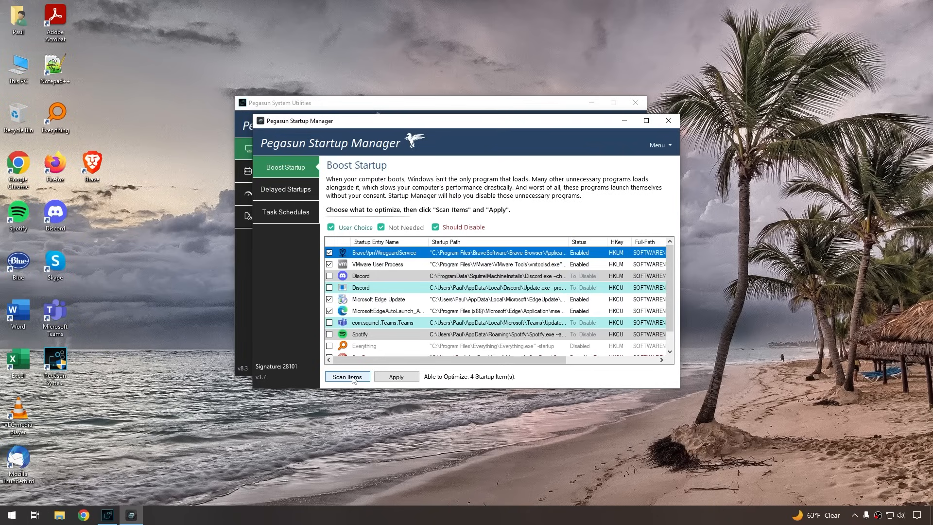
{"action": "left_click", "coordinate": [411, 312]}
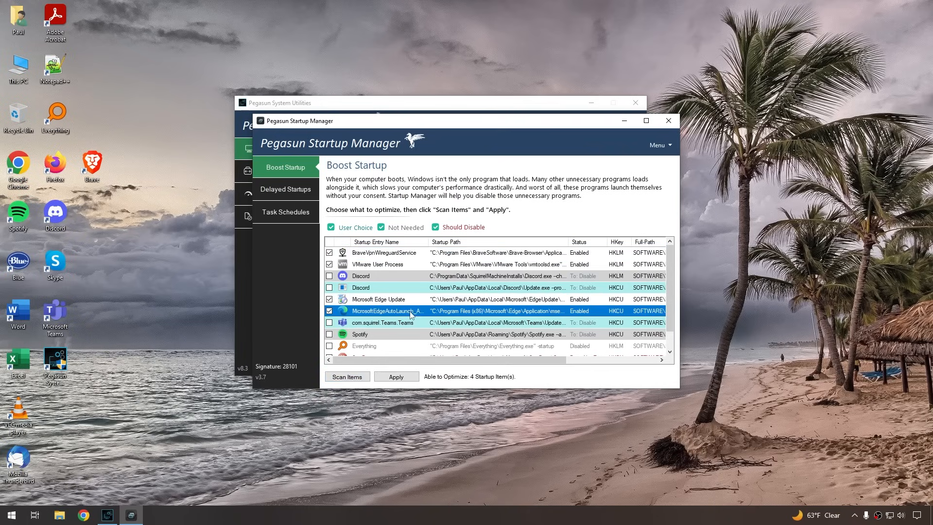
{"action": "left_click", "coordinate": [403, 381]}
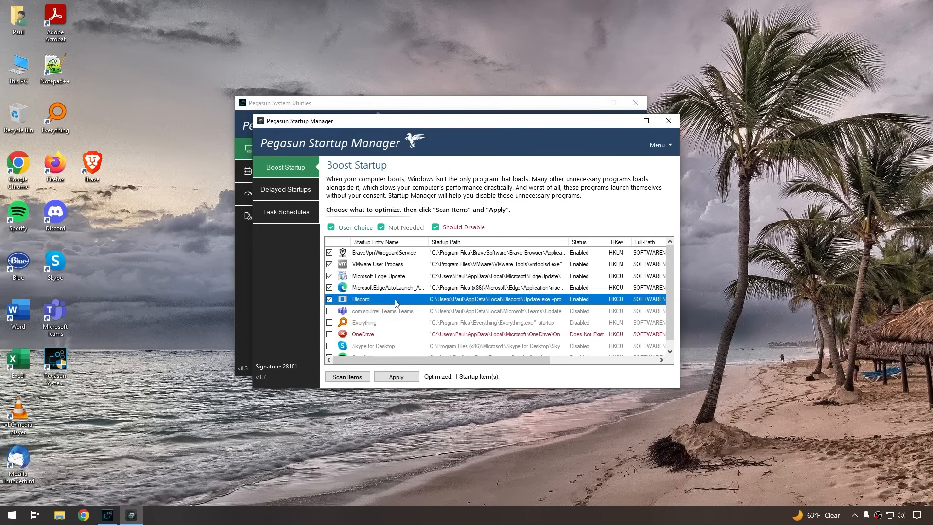
Delay the Discord startup entry and check it in the delayed startups list.
{"action": "right_click", "coordinate": [396, 304]}
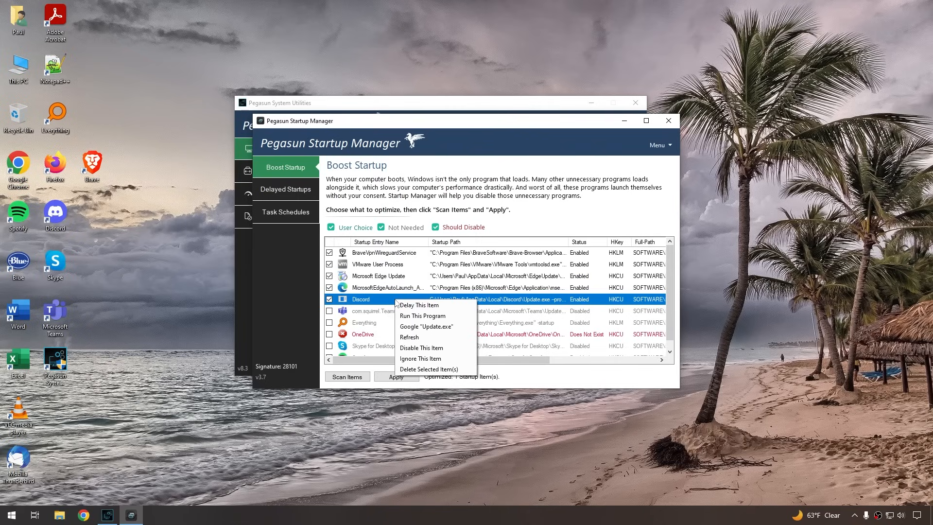
{"action": "left_click", "coordinate": [451, 306]}
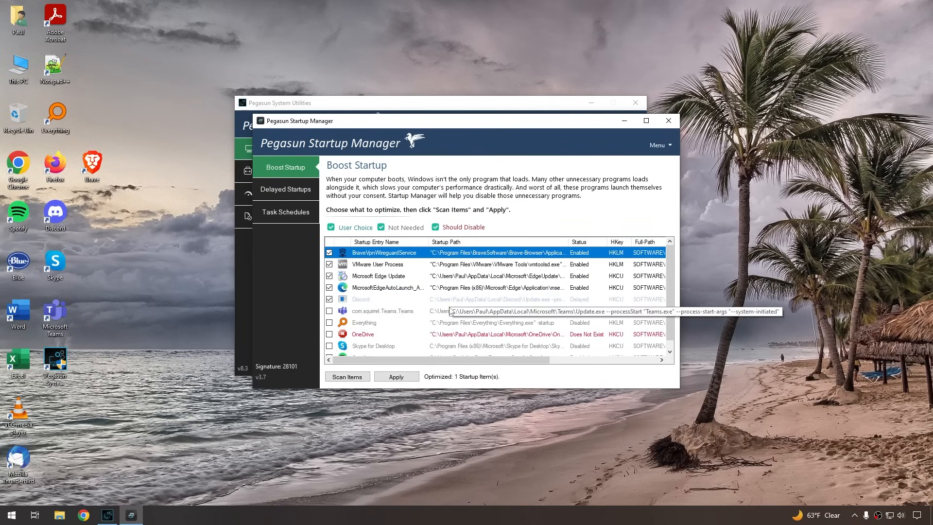
{"action": "left_click", "coordinate": [305, 193]}
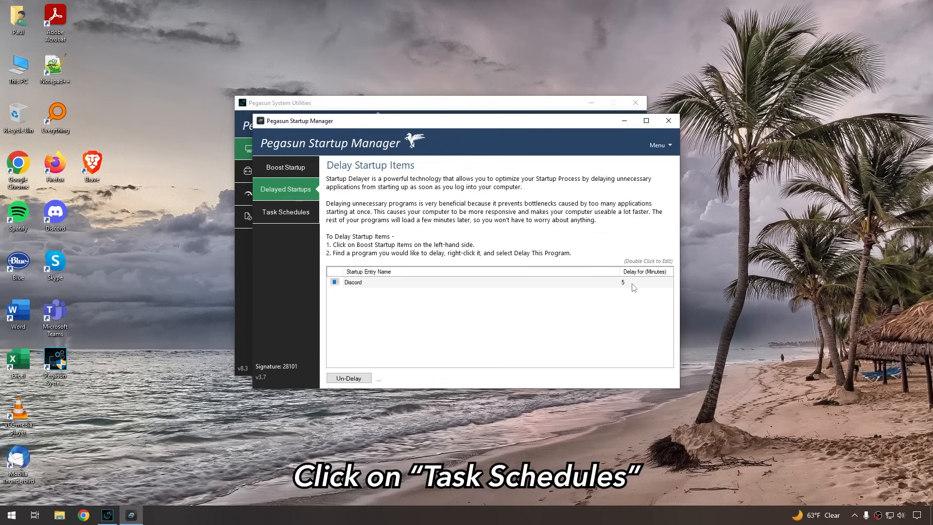
Disable the Adobe Acrobat Update Task among the task schedules and close Startup Manager.
{"action": "left_click", "coordinate": [308, 219]}
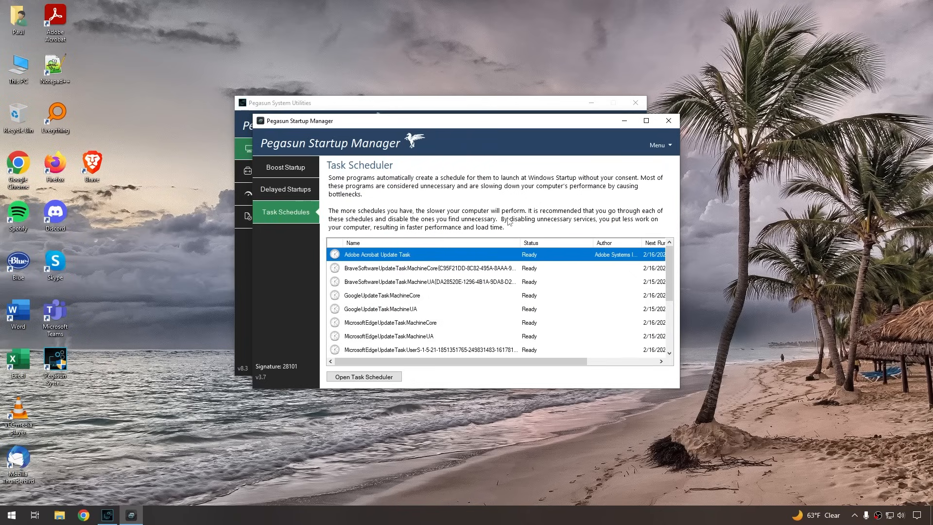
{"action": "right_click", "coordinate": [455, 258]}
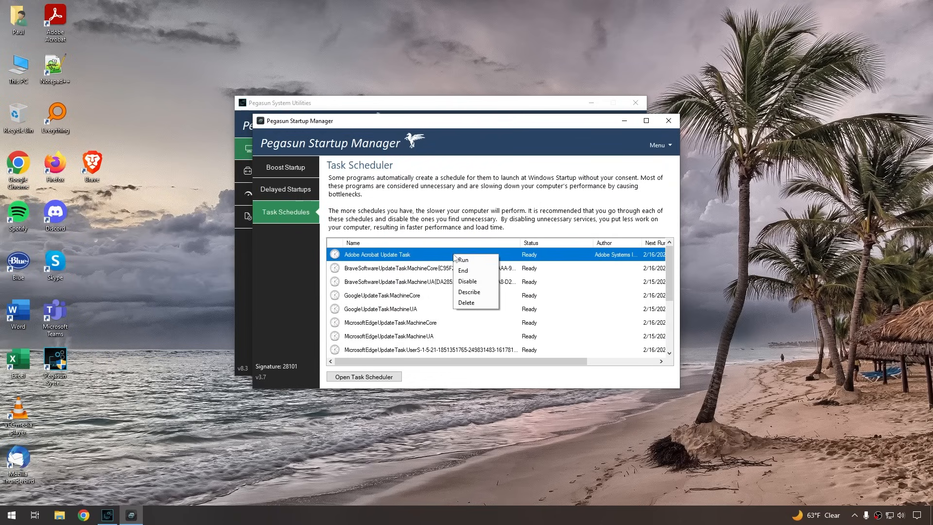
{"action": "left_click", "coordinate": [479, 283]}
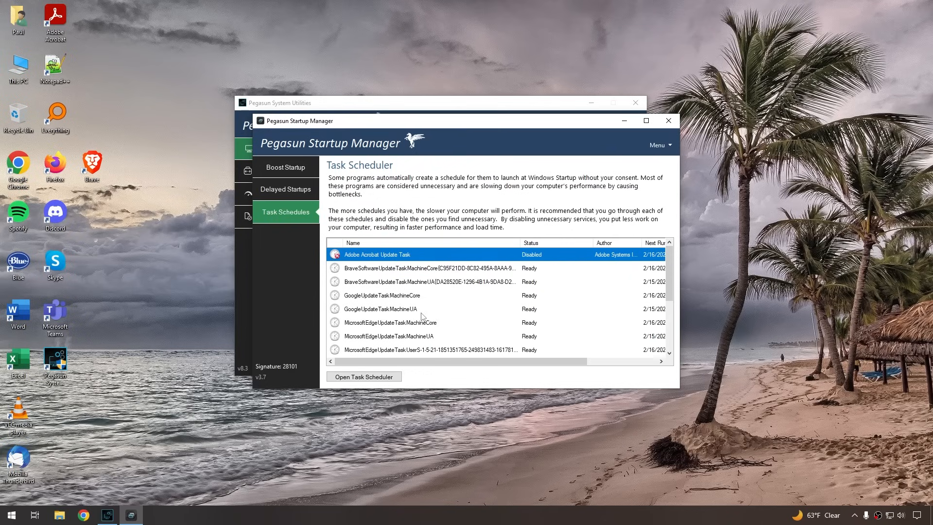
{"action": "left_click", "coordinate": [668, 123]}
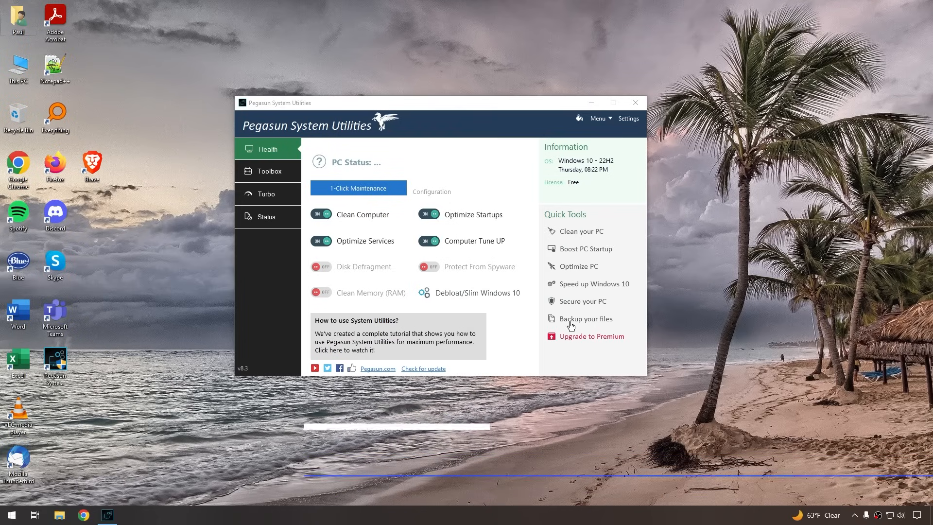
Open the Optimize PC tool, choose Maximum service optimization and optimize all the listed services.
{"action": "left_click", "coordinate": [595, 266]}
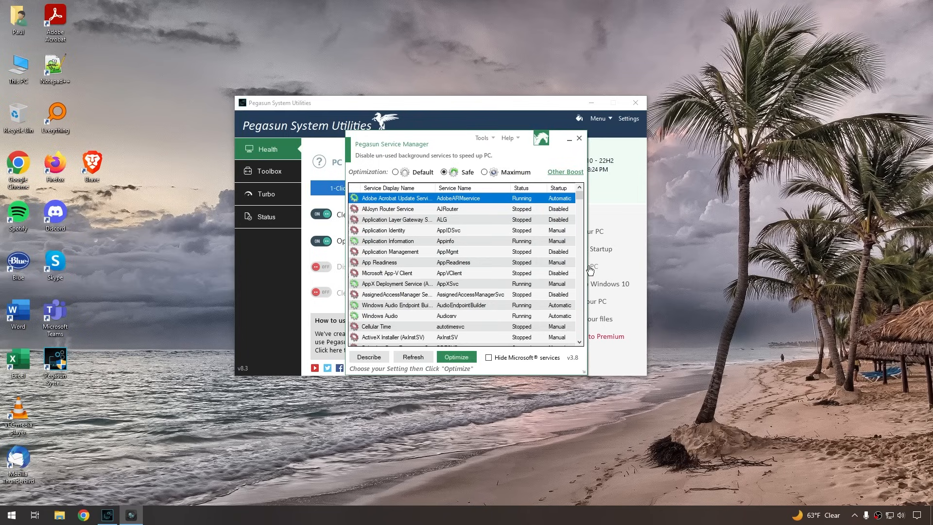
{"action": "left_click", "coordinate": [513, 175]}
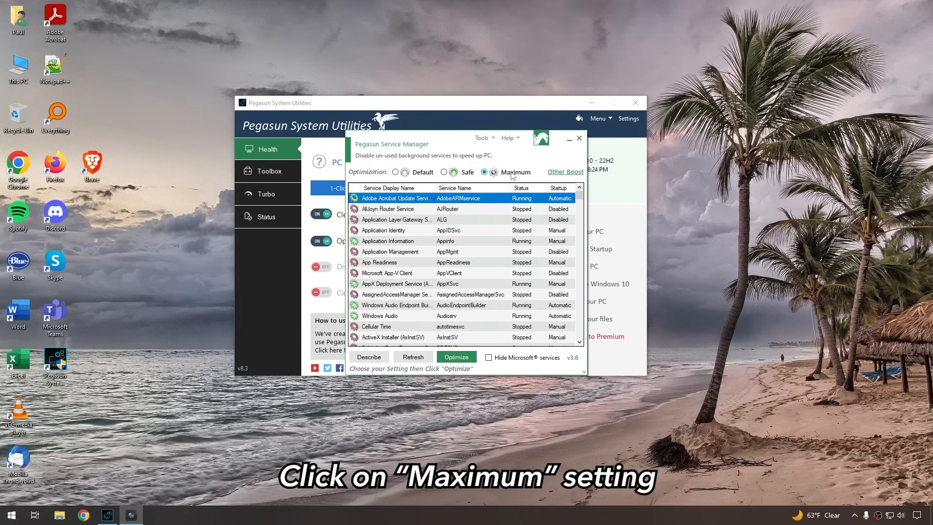
{"action": "left_click", "coordinate": [469, 359]}
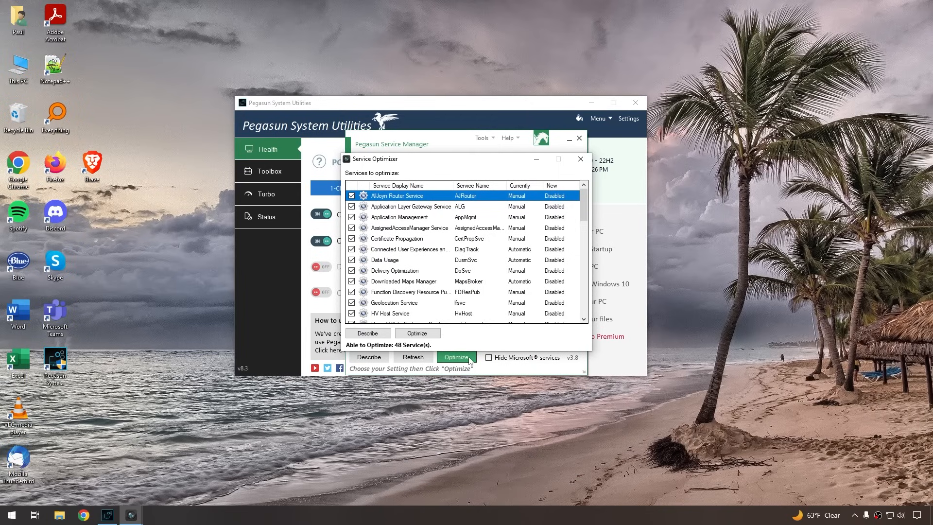
{"action": "left_click", "coordinate": [419, 333]}
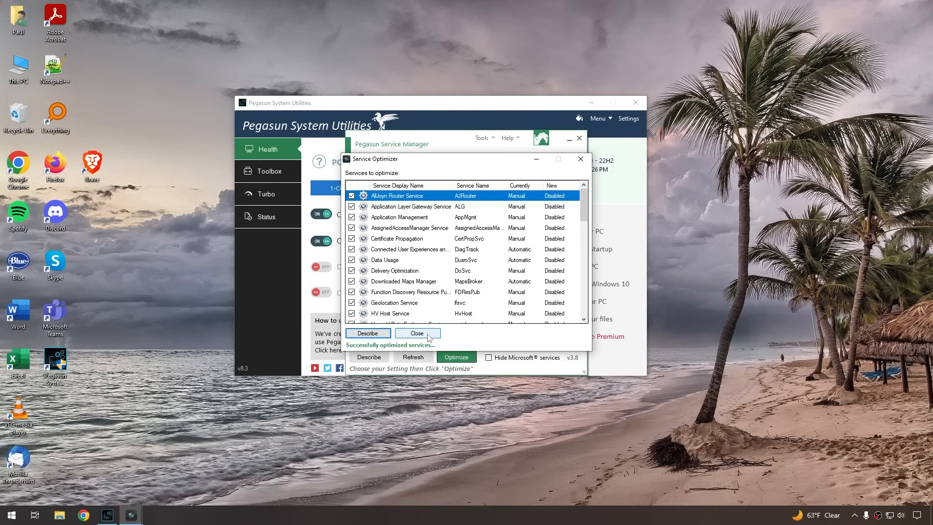
Close the Service Optimizer, hide Microsoft services, set the Adobe Acrobat Update Service startup to disabled and close Service Manager.
{"action": "left_click", "coordinate": [430, 336]}
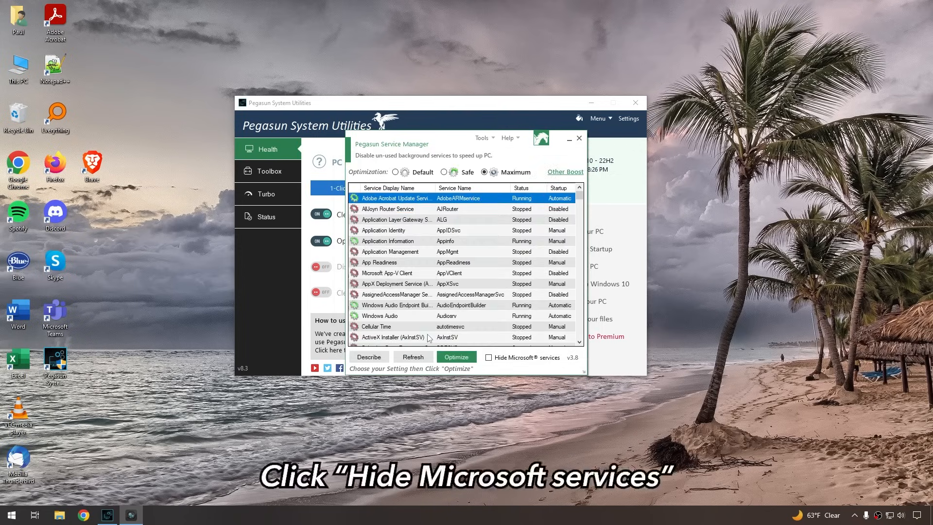
{"action": "left_click", "coordinate": [527, 359]}
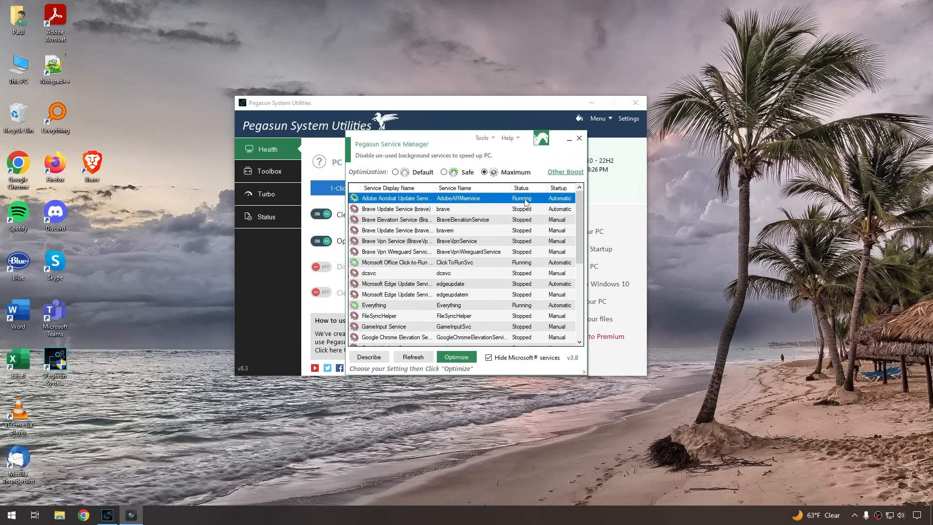
{"action": "right_click", "coordinate": [495, 203]}
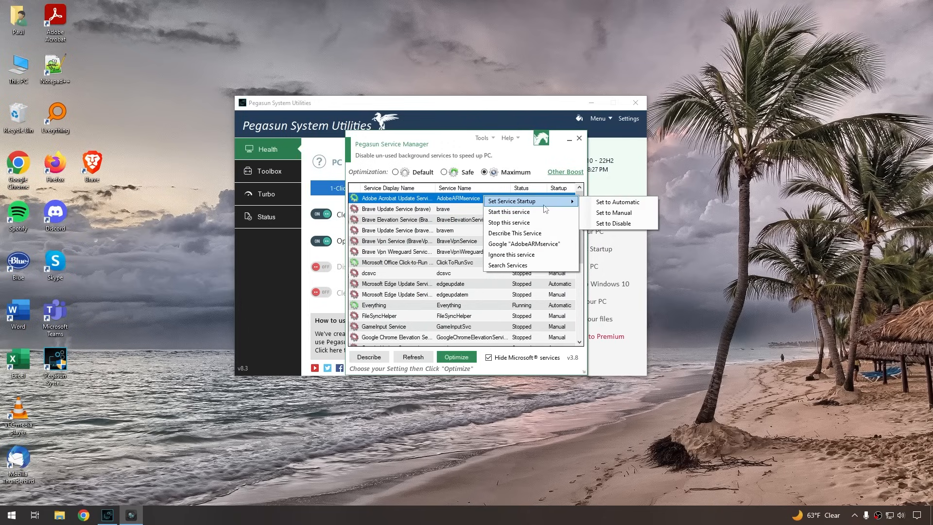
{"action": "left_click", "coordinate": [630, 227]}
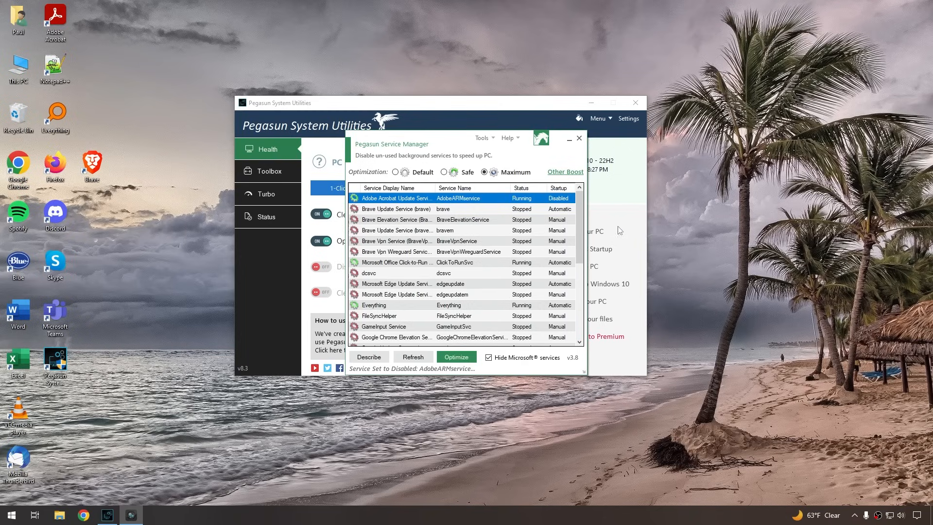
{"action": "left_click", "coordinate": [579, 138]}
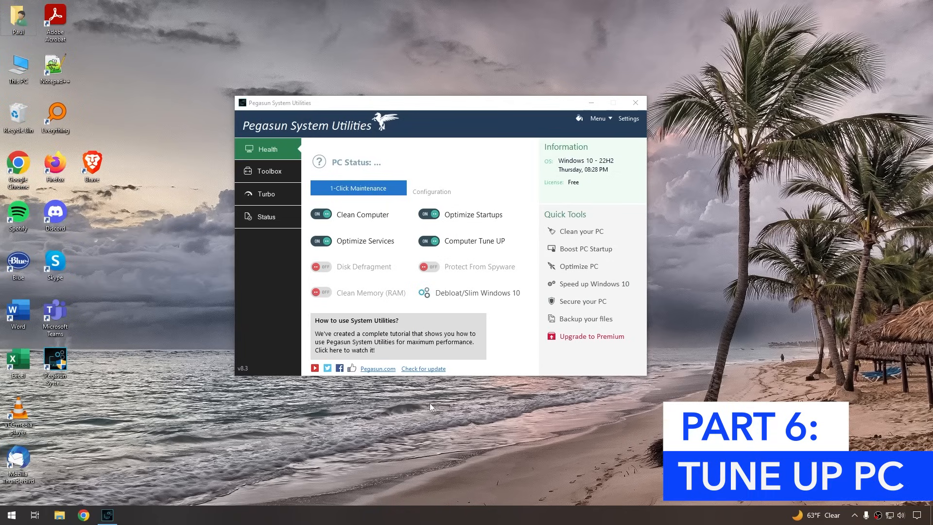
Open the Tune up computer tool, optimize all listed system settings and close it.
{"action": "left_click", "coordinate": [274, 173]}
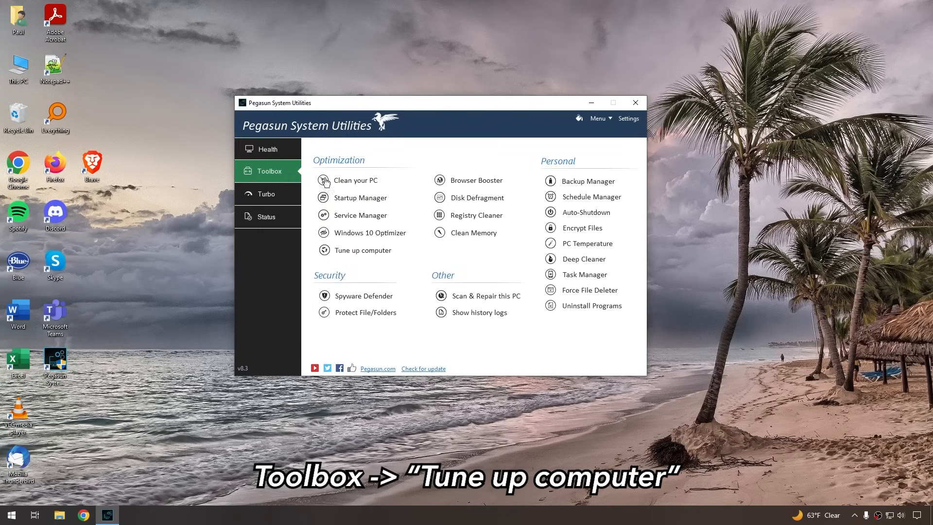
{"action": "left_click", "coordinate": [375, 250]}
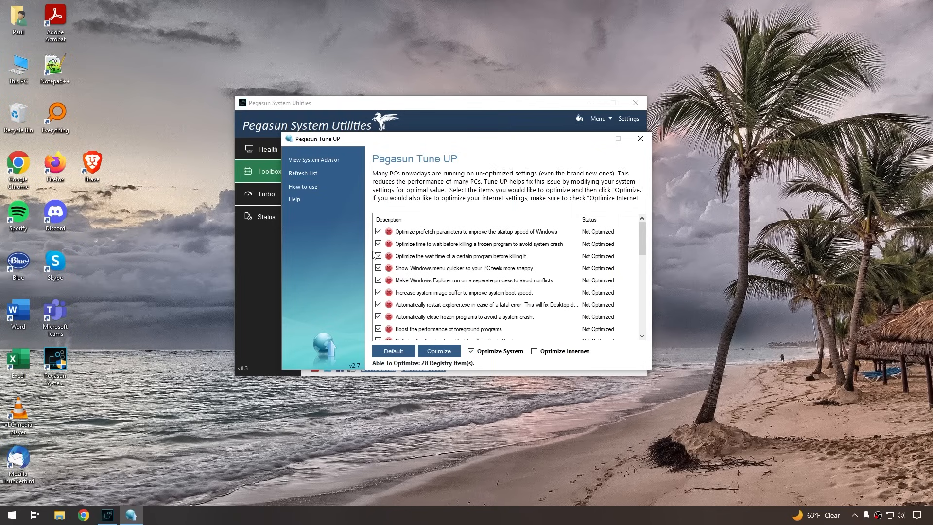
{"action": "left_click", "coordinate": [440, 352]}
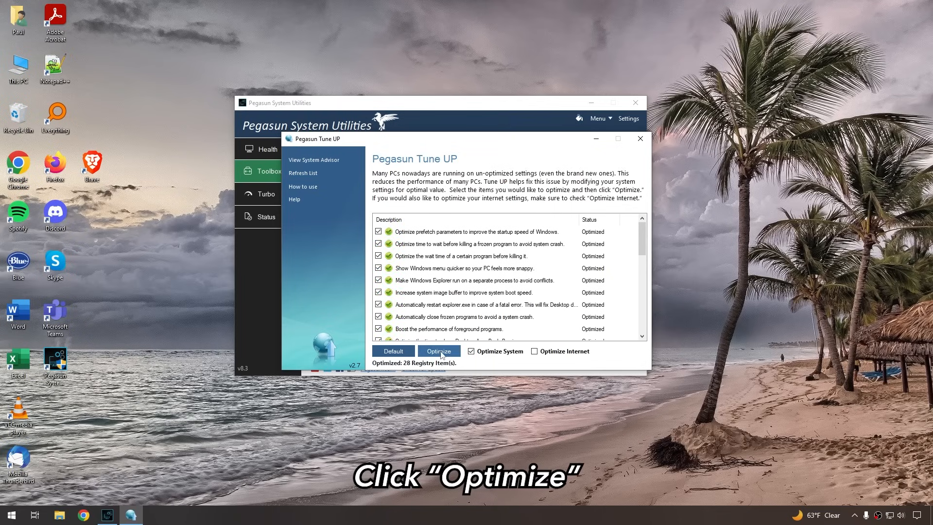
{"action": "left_click", "coordinate": [649, 140]}
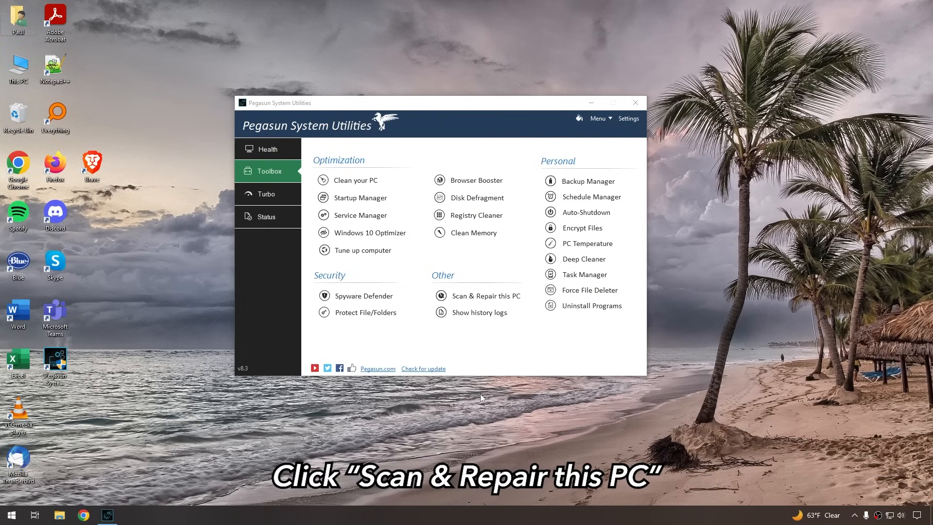
Run Scan & Repair on This PC and minimize the PC Repair window while it works.
{"action": "left_click", "coordinate": [513, 298]}
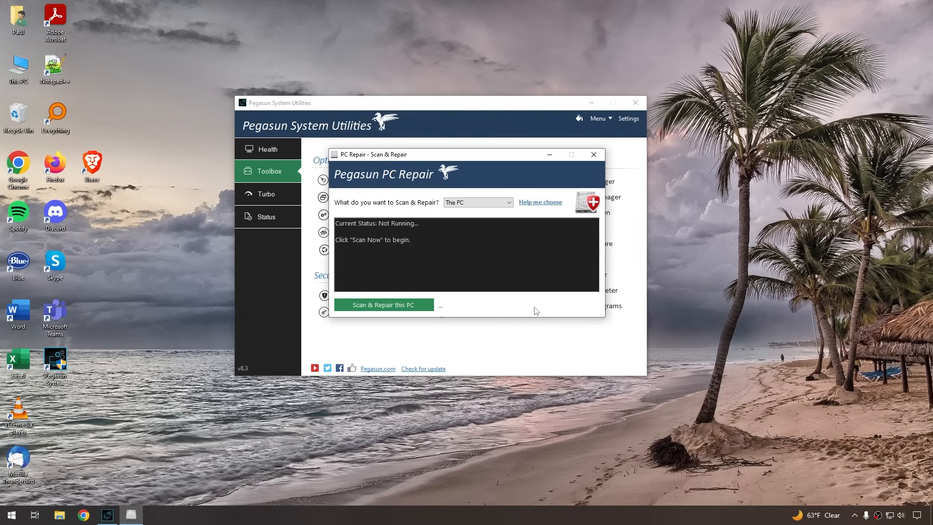
{"action": "left_click", "coordinate": [416, 304]}
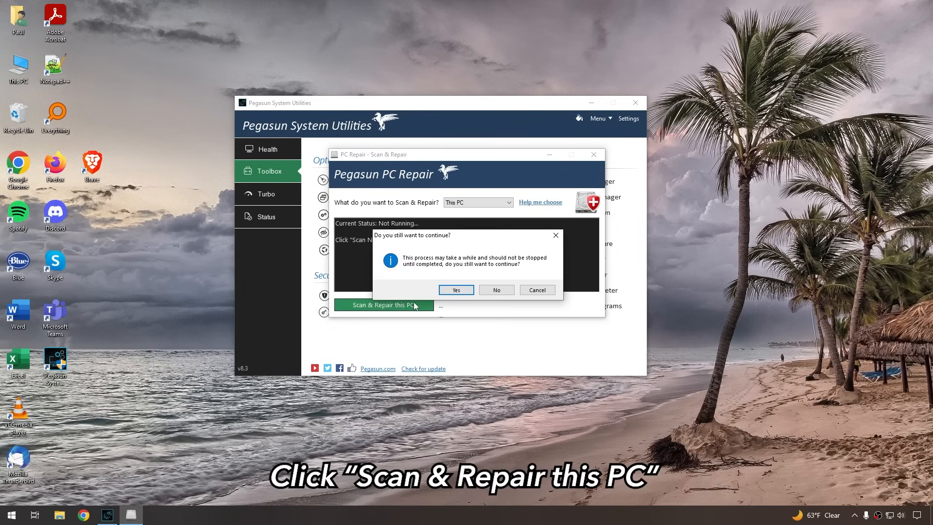
{"action": "left_click", "coordinate": [458, 289]}
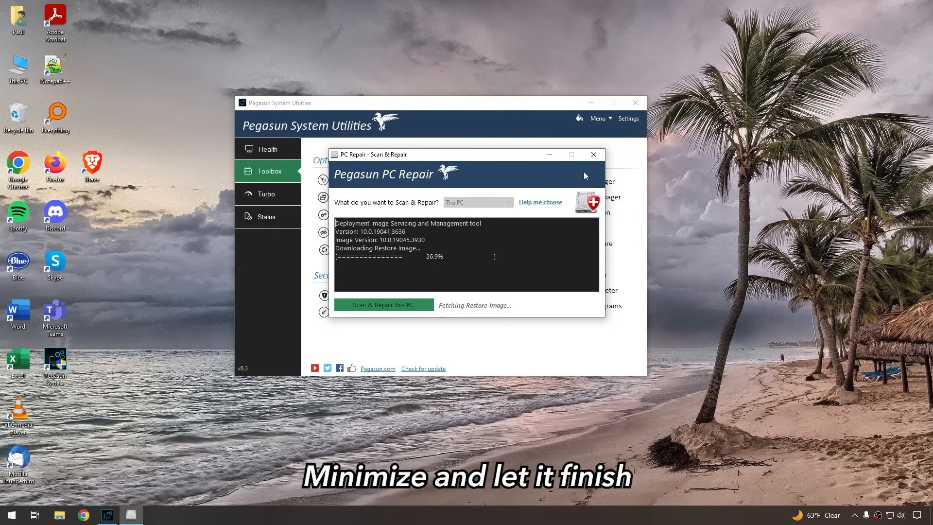
{"action": "left_click", "coordinate": [551, 155]}
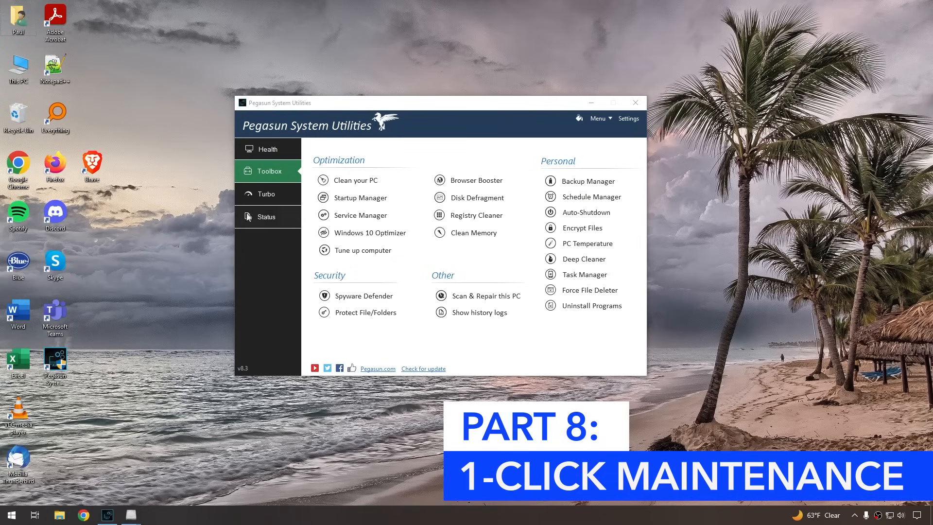
Run 1-Click Maintenance with the Analyze and Optimize option.
{"action": "left_click", "coordinate": [270, 154]}
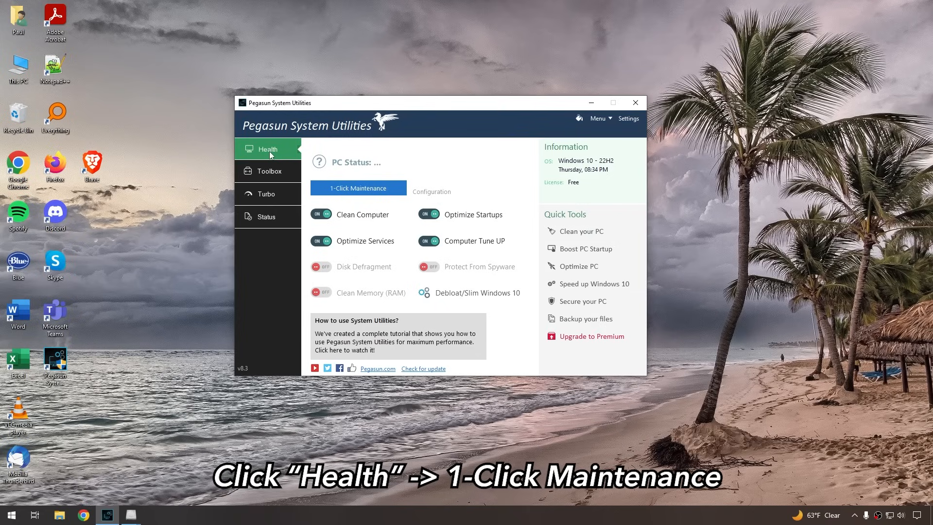
{"action": "left_click", "coordinate": [397, 190]}
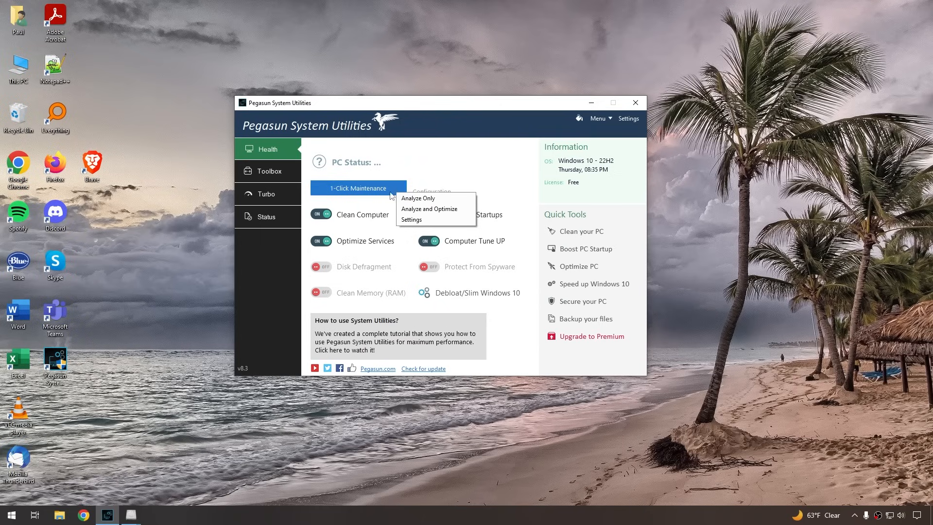
{"action": "left_click", "coordinate": [460, 209]}
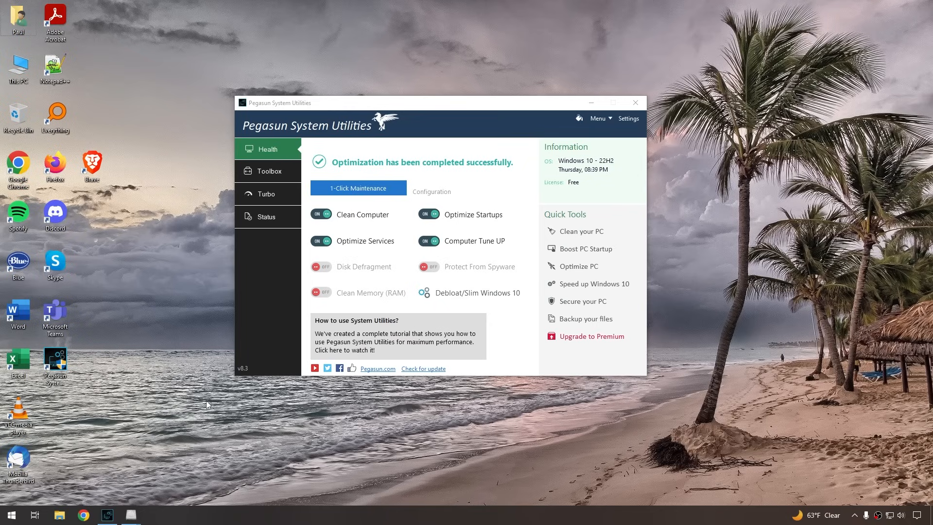
Open the System Utilities Premium purchase page from the upgrade offer and open the coupon code entry.
{"action": "left_click", "coordinate": [615, 338]}
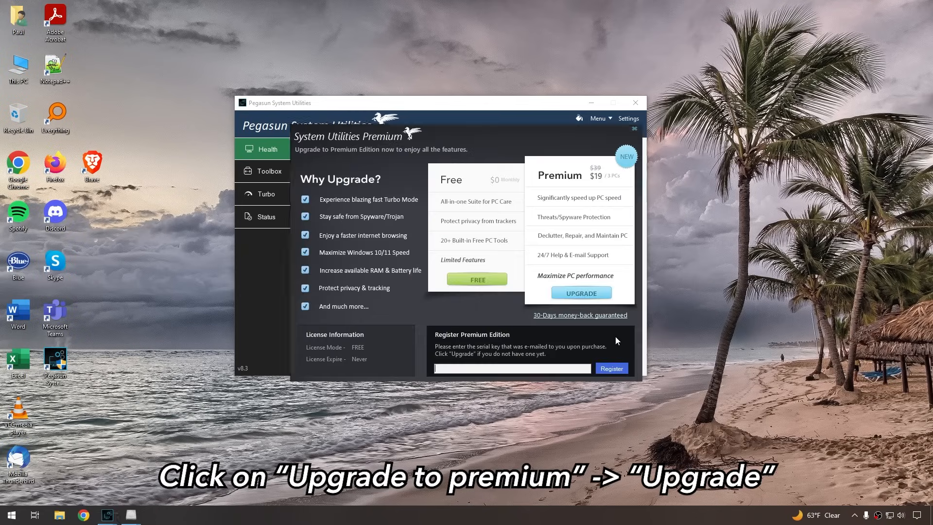
{"action": "left_click", "coordinate": [582, 294]}
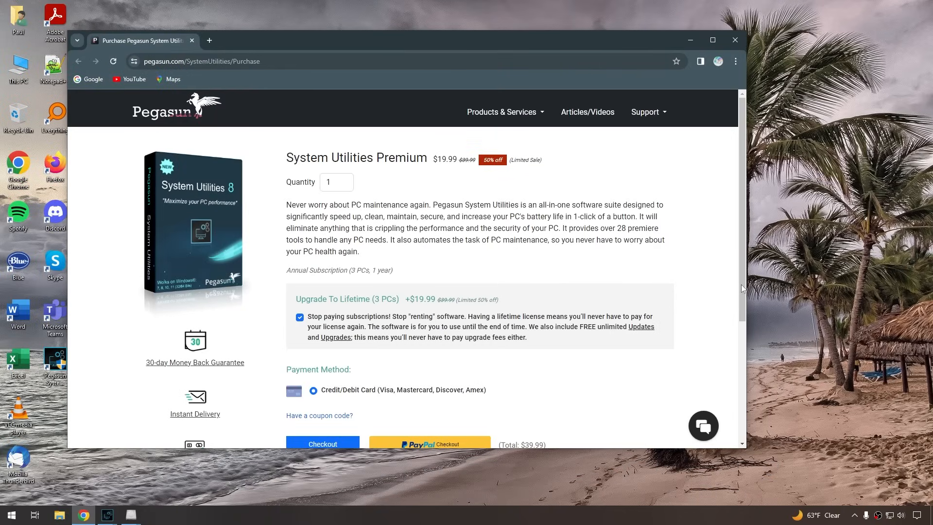
{"action": "left_click_drag", "start_coordinate": [742, 285], "coordinate": [743, 358]}
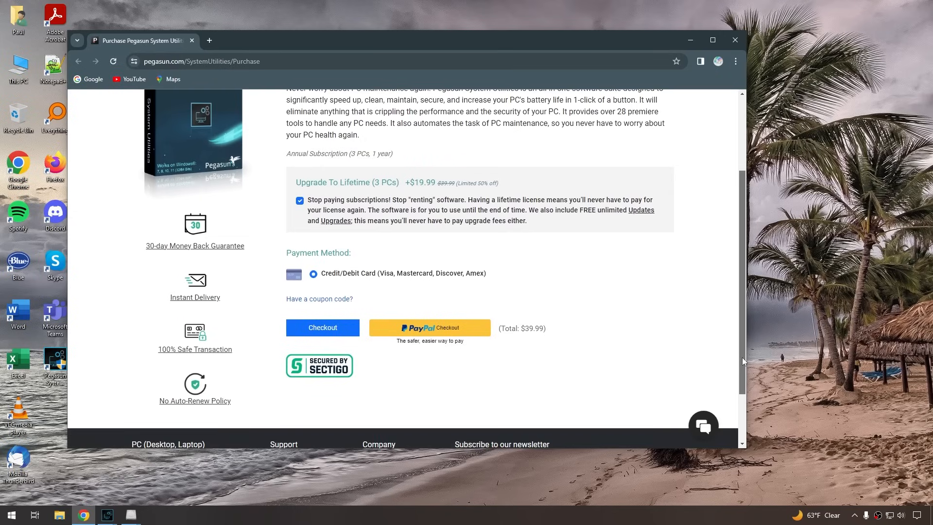
{"action": "left_click", "coordinate": [346, 302]}
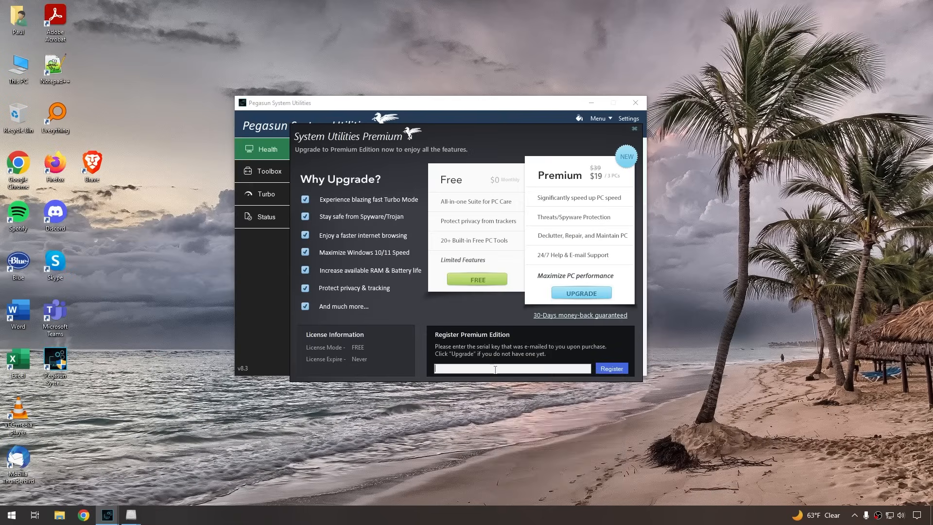
Paste the serial key into the Premium Edition registration field, register it and dismiss the license message.
{"action": "right_click", "coordinate": [495, 369]}
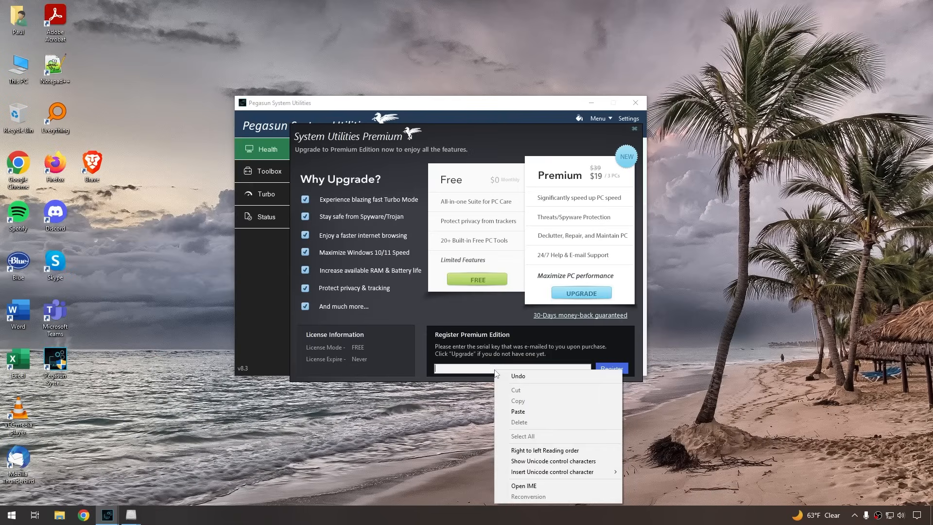
{"action": "left_click", "coordinate": [538, 412]}
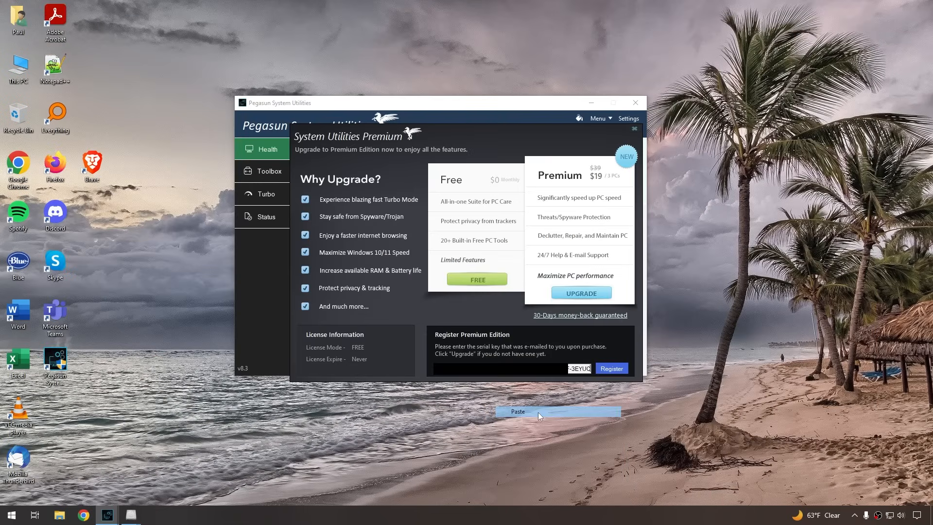
{"action": "left_click", "coordinate": [605, 368]}
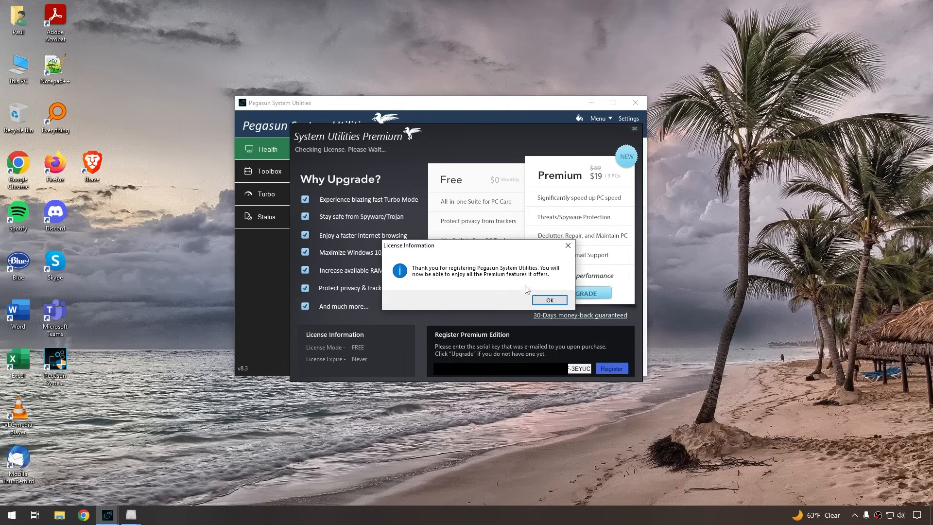
{"action": "left_click", "coordinate": [554, 300]}
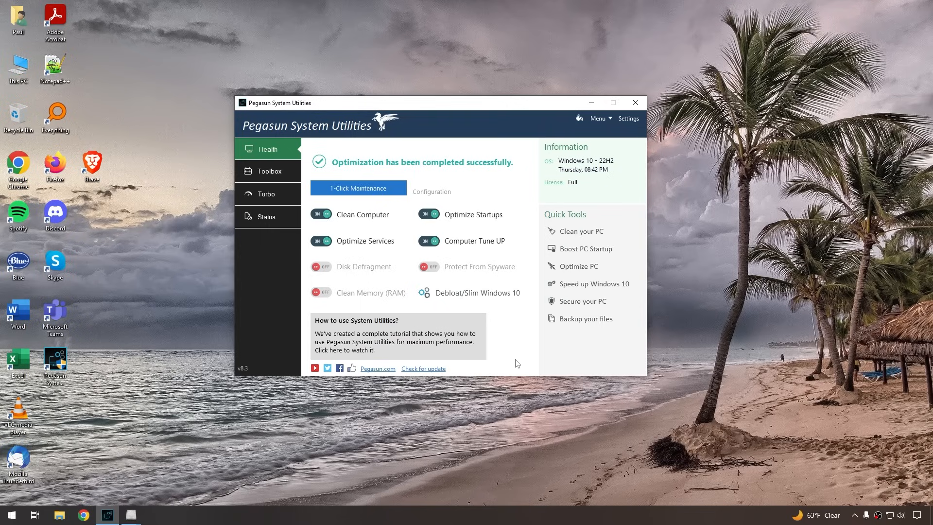
{"action": "left_click", "coordinate": [552, 397]}
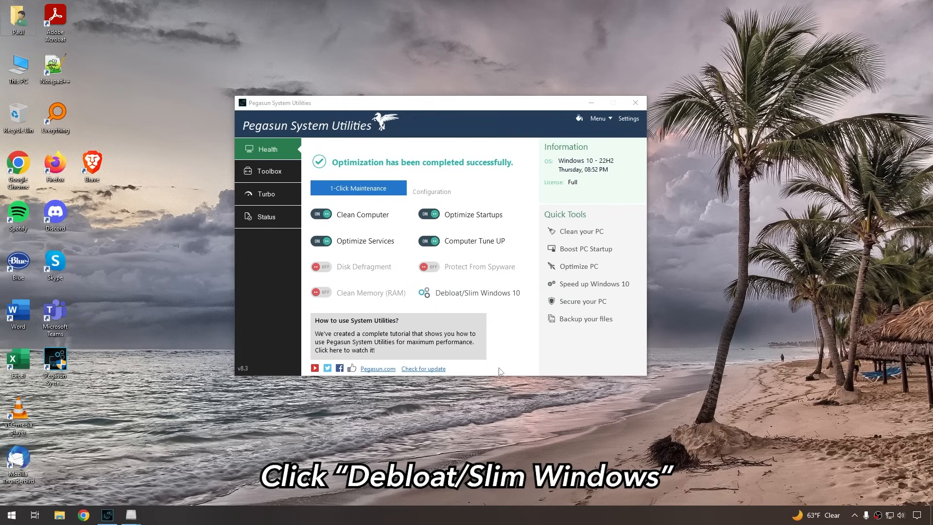
Open Debloat/Slim Windows 10 and review the available optimization and privacy options.
{"action": "left_click", "coordinate": [498, 295]}
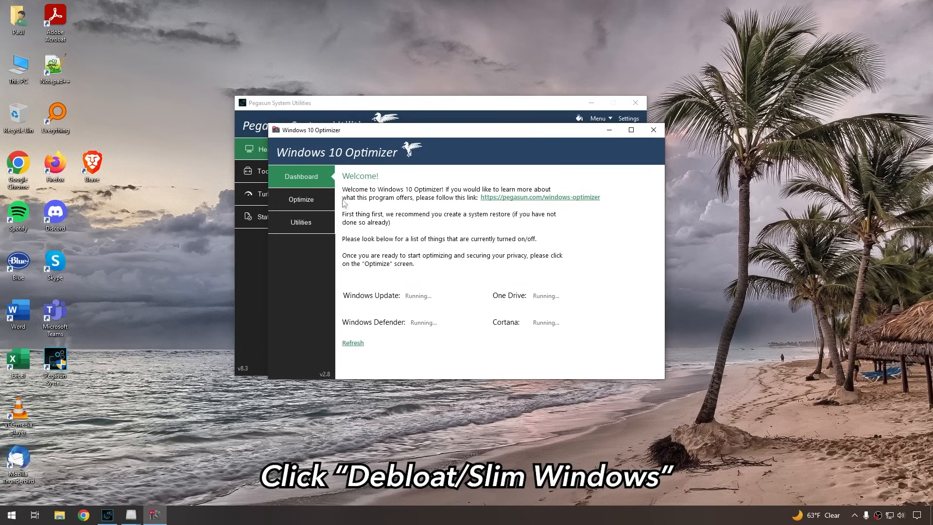
{"action": "left_click", "coordinate": [297, 201]}
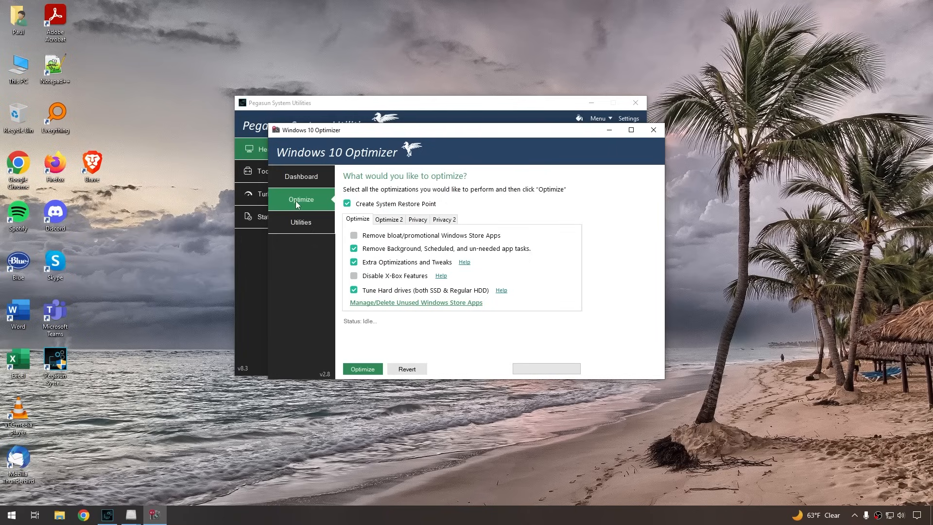
{"action": "left_click", "coordinate": [395, 222]}
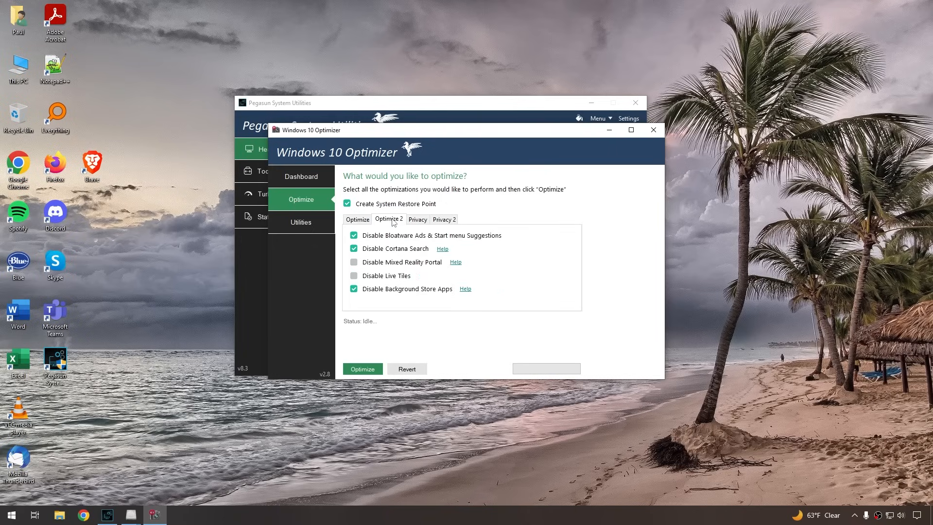
{"action": "left_click", "coordinate": [414, 220]}
{"action": "left_click", "coordinate": [441, 220]}
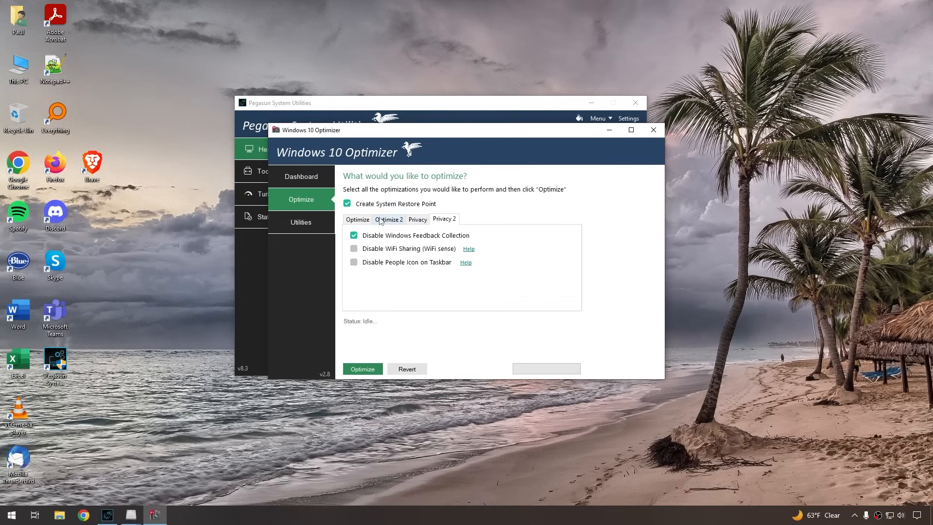
{"action": "left_click", "coordinate": [364, 223]}
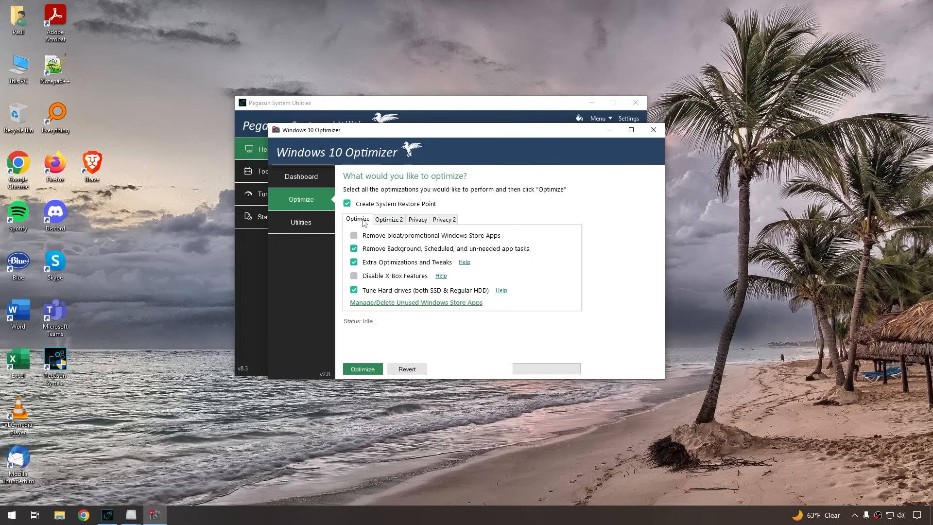
Select removing bloat/promotional Store apps and disabling X-Box Features, Mixed Reality Portal and Live Tiles.
{"action": "left_click", "coordinate": [400, 237]}
{"action": "left_click", "coordinate": [389, 221]}
{"action": "left_click", "coordinate": [387, 264]}
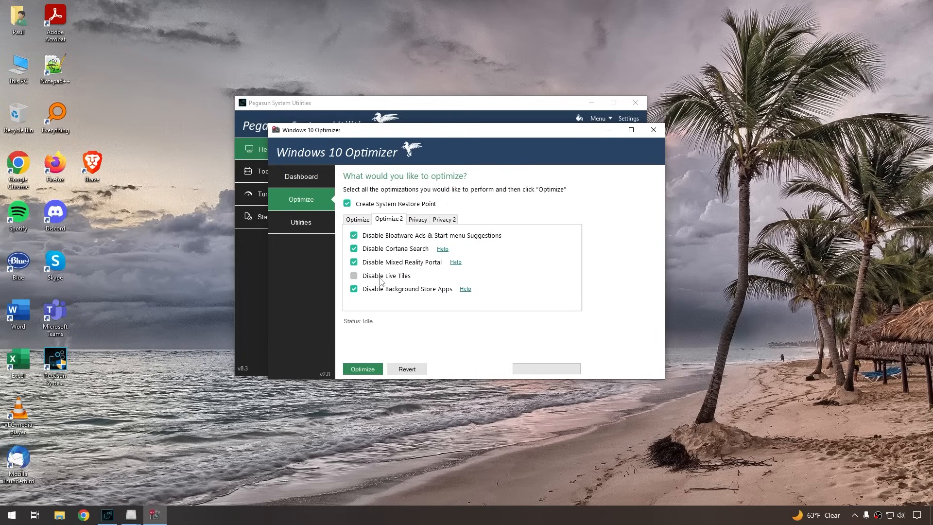
{"action": "left_click", "coordinate": [384, 278]}
Review the privacy options, select disabling WiFi Sharing and the People Icon on Taskbar, and return to the first optimization options.
{"action": "left_click", "coordinate": [416, 220]}
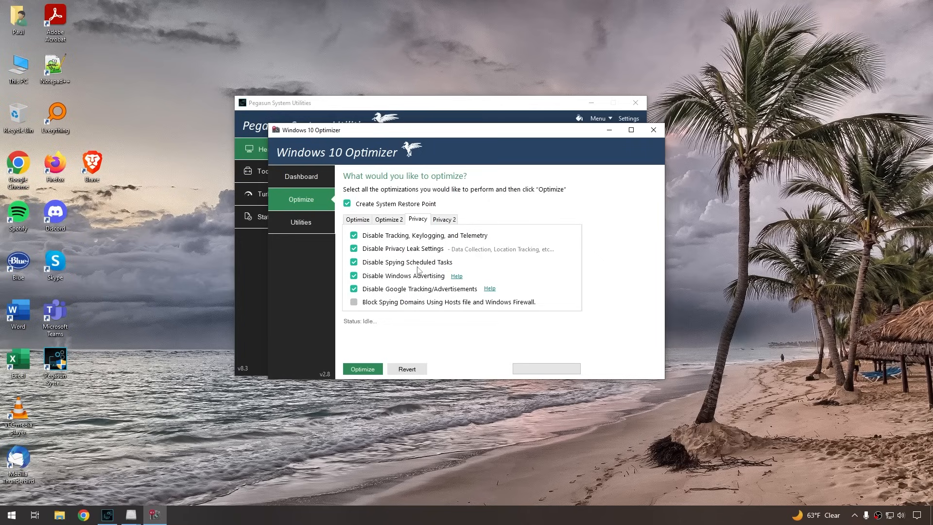
{"action": "left_click", "coordinate": [442, 219]}
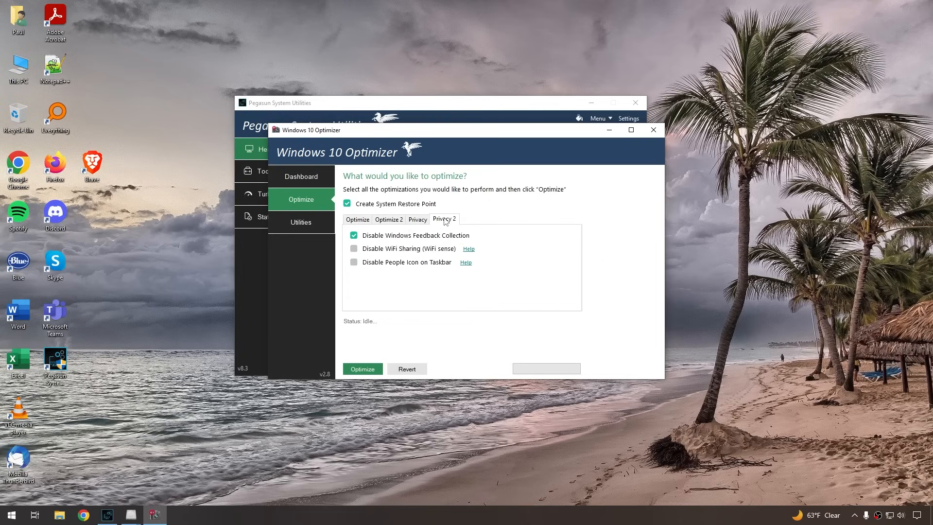
{"action": "left_click", "coordinate": [429, 250]}
{"action": "left_click", "coordinate": [425, 264]}
{"action": "left_click", "coordinate": [367, 220]}
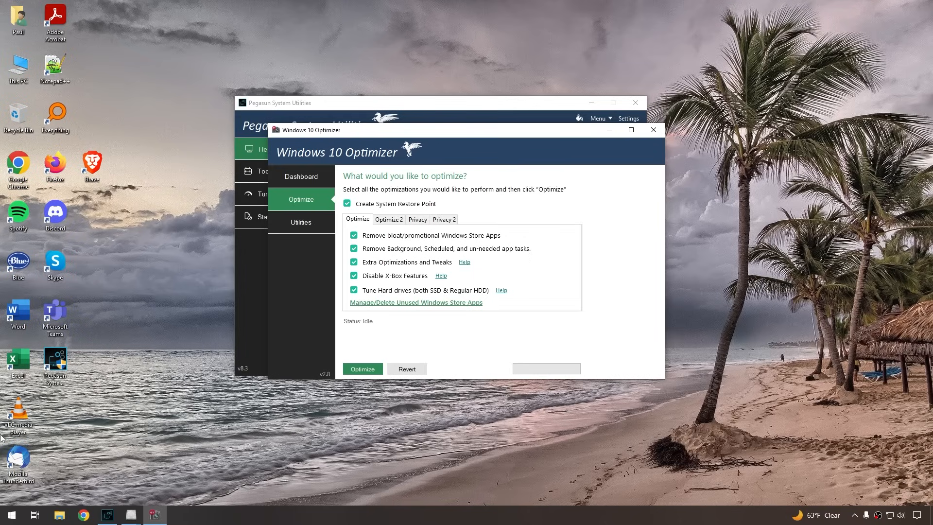
Open the Start menu to examine the preinstalled apps and tiles.
{"action": "left_click", "coordinate": [14, 515]}
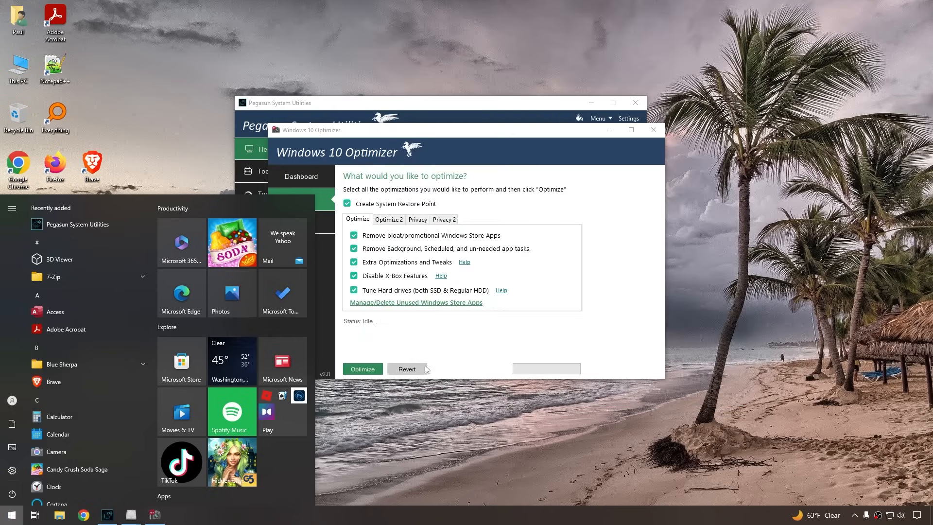
Run the selected Windows 10 optimizations with a system restore point and acknowledge the restore point message.
{"action": "left_click", "coordinate": [439, 345]}
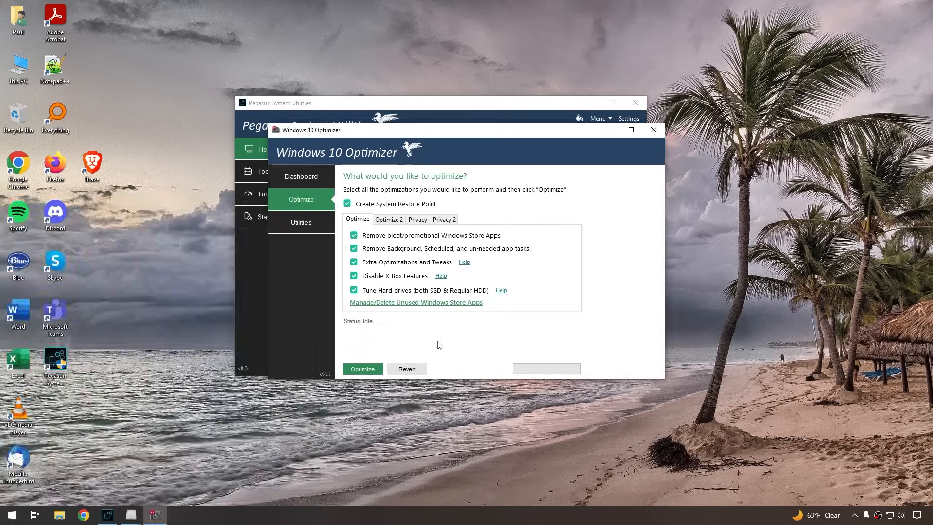
{"action": "left_click", "coordinate": [374, 371]}
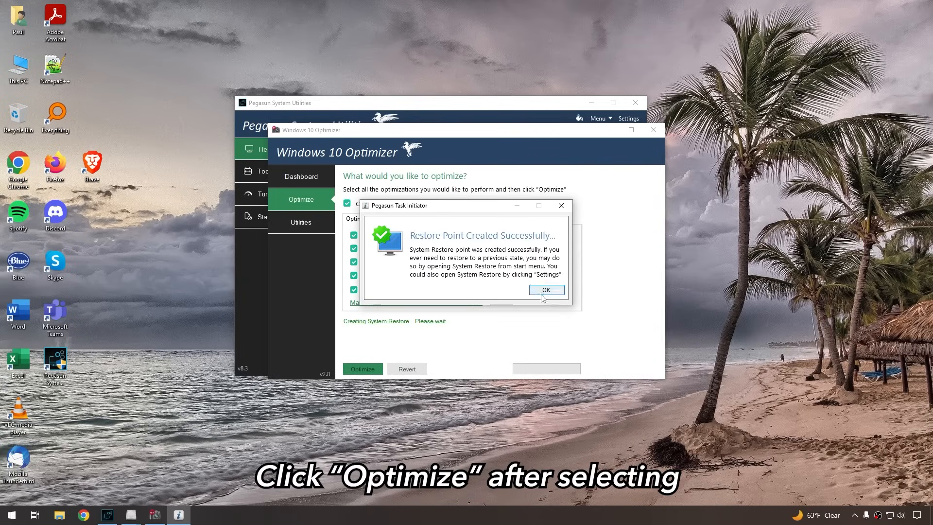
{"action": "left_click", "coordinate": [544, 290]}
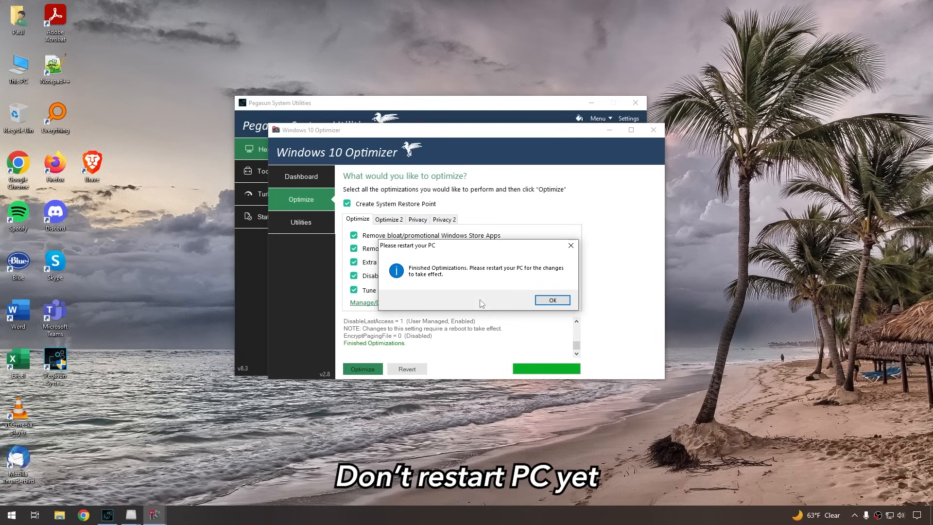
Check which apps and tiles remain in the Start menu, and dismiss the restart prompt without restarting the PC.
{"action": "left_click", "coordinate": [11, 515]}
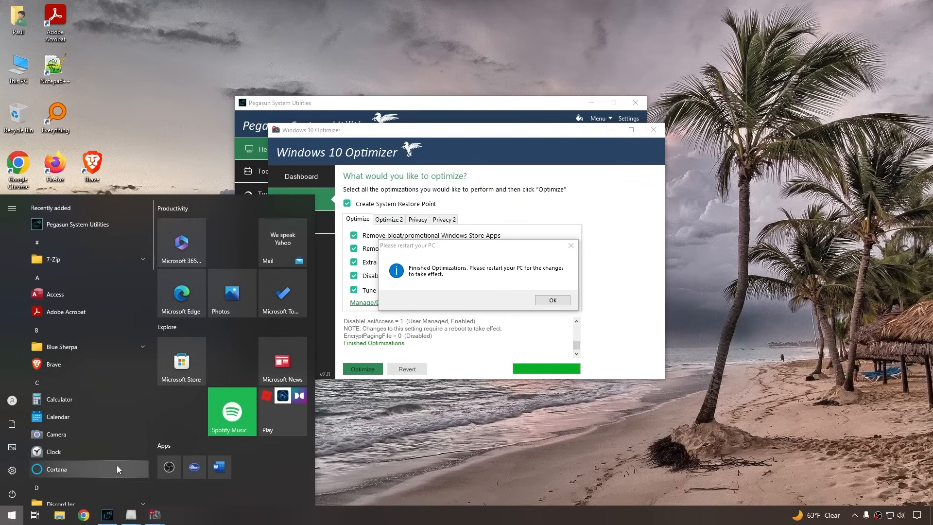
{"action": "left_click", "coordinate": [473, 303]}
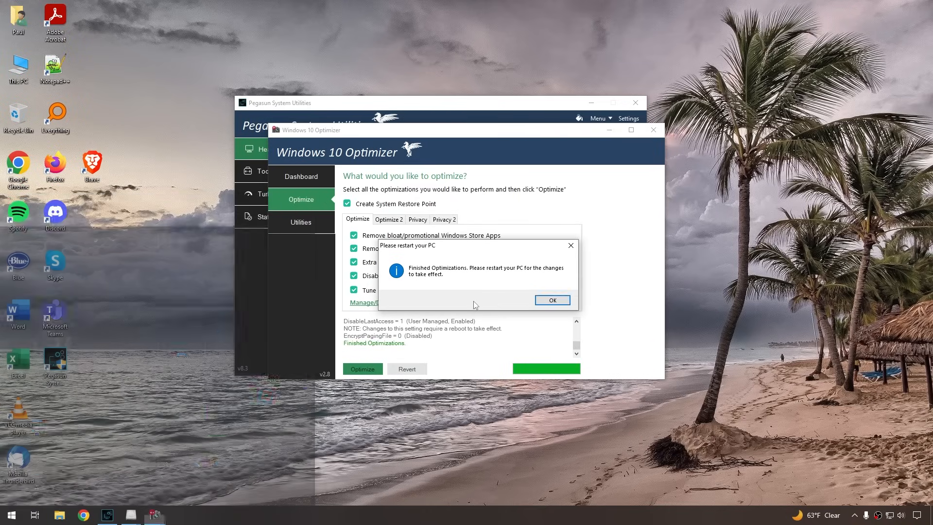
{"action": "left_click", "coordinate": [547, 301]}
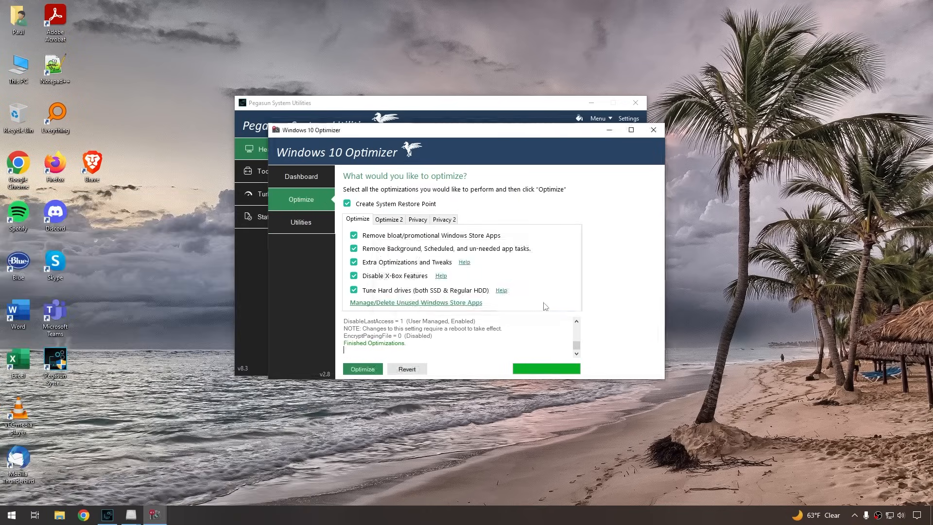
Launch Boost Visual Performance from the optimizer's utilities and open the Performance settings in the advanced System Properties beside the web guide.
{"action": "left_click", "coordinate": [321, 229]}
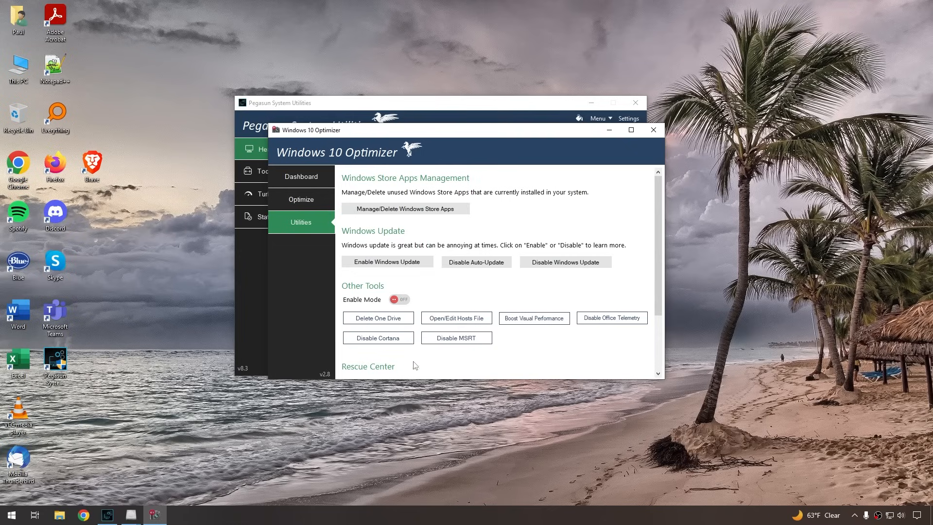
{"action": "left_click", "coordinate": [563, 323]}
{"action": "left_click", "coordinate": [551, 337]}
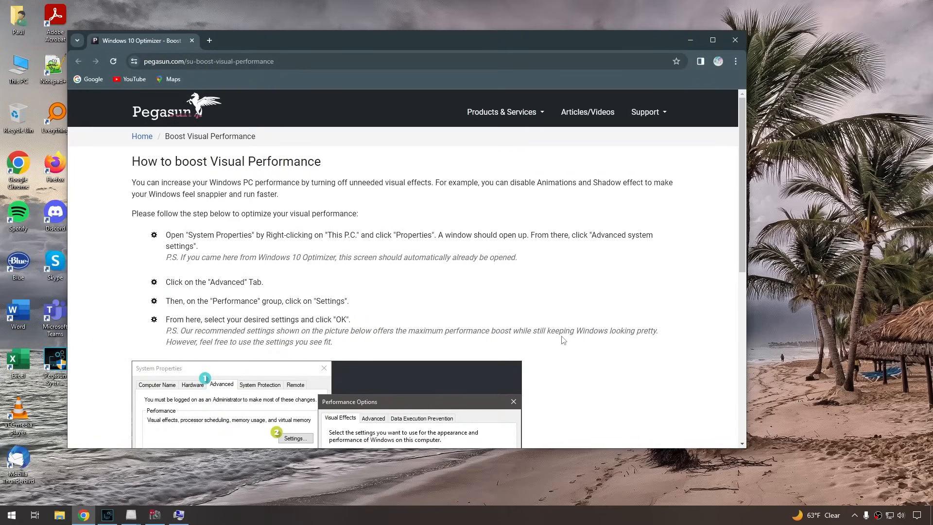
{"action": "left_click_drag", "start_coordinate": [293, 39], "coordinate": [476, 33]}
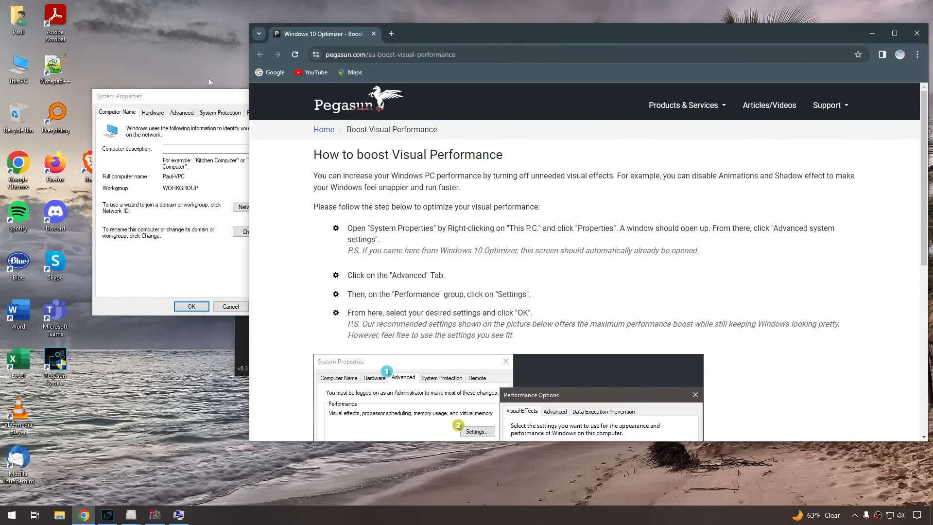
{"action": "left_click", "coordinate": [207, 99]}
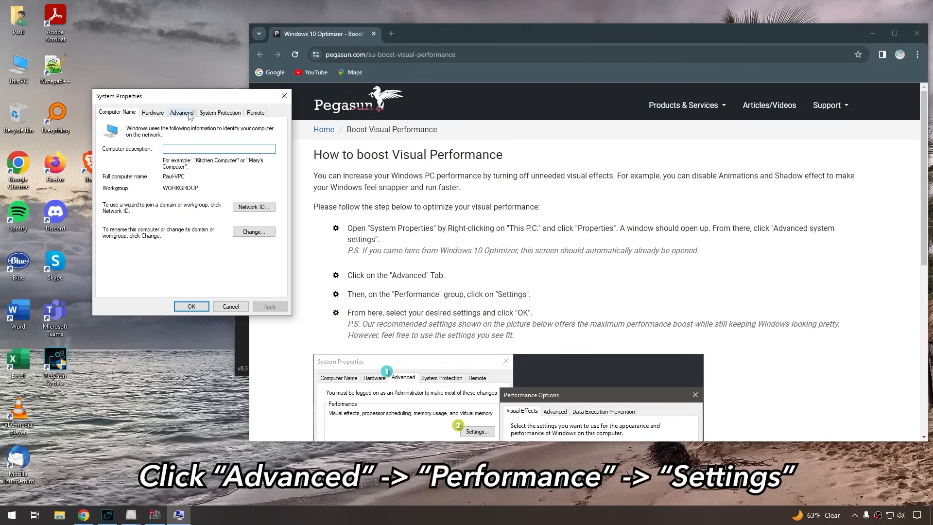
{"action": "left_click", "coordinate": [189, 115]}
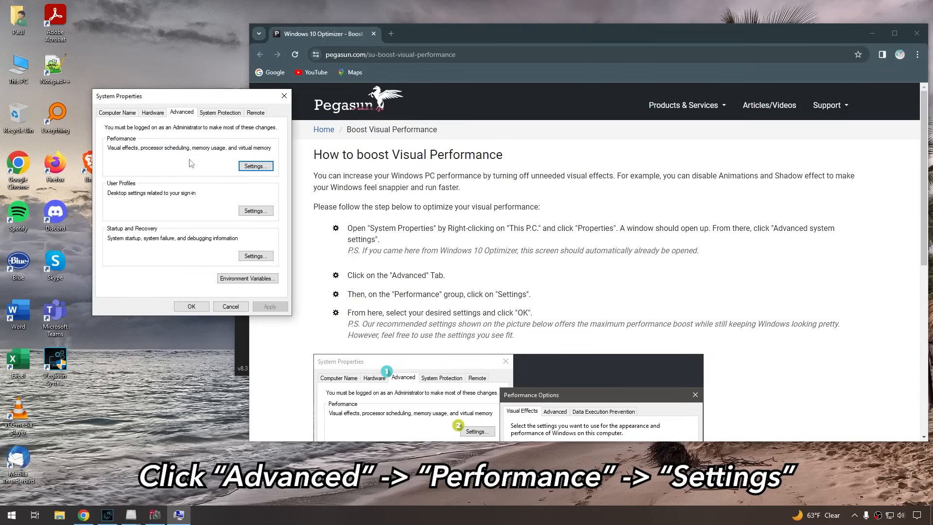
{"action": "left_click", "coordinate": [256, 167]}
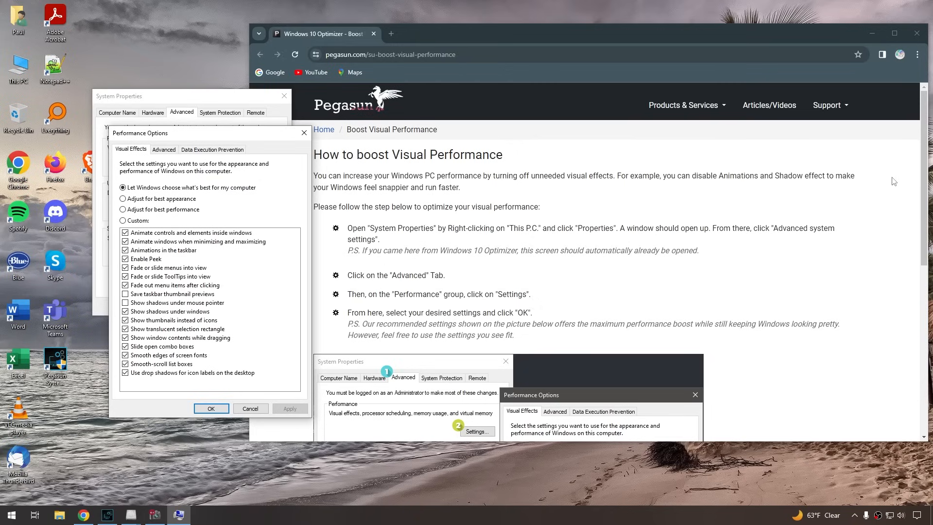
Apply Custom visual effects following the guide, enabling only pointer shadows, thumbnails instead of icons, smooth font edges, smooth-scroll list boxes and icon label drop shadows.
{"action": "left_click", "coordinate": [926, 178]}
{"action": "left_click_drag", "start_coordinate": [926, 178], "coordinate": [901, 306]}
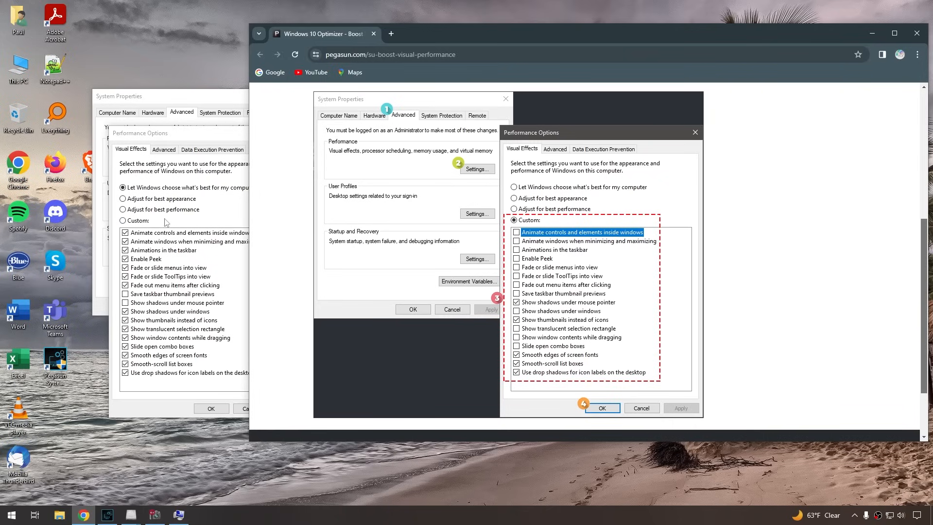
{"action": "left_click", "coordinate": [151, 210]}
{"action": "left_click", "coordinate": [141, 220]}
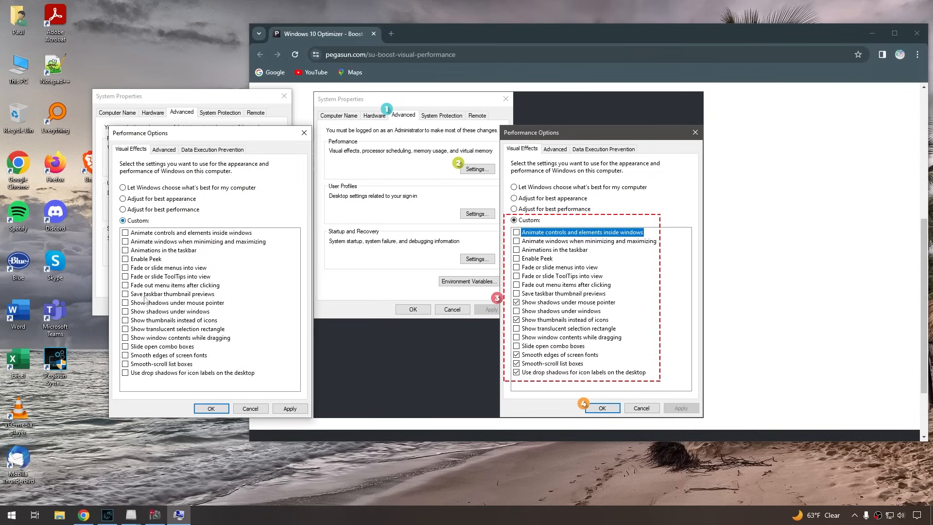
{"action": "left_click", "coordinate": [125, 373]}
{"action": "left_click", "coordinate": [126, 364]}
{"action": "left_click", "coordinate": [126, 356]}
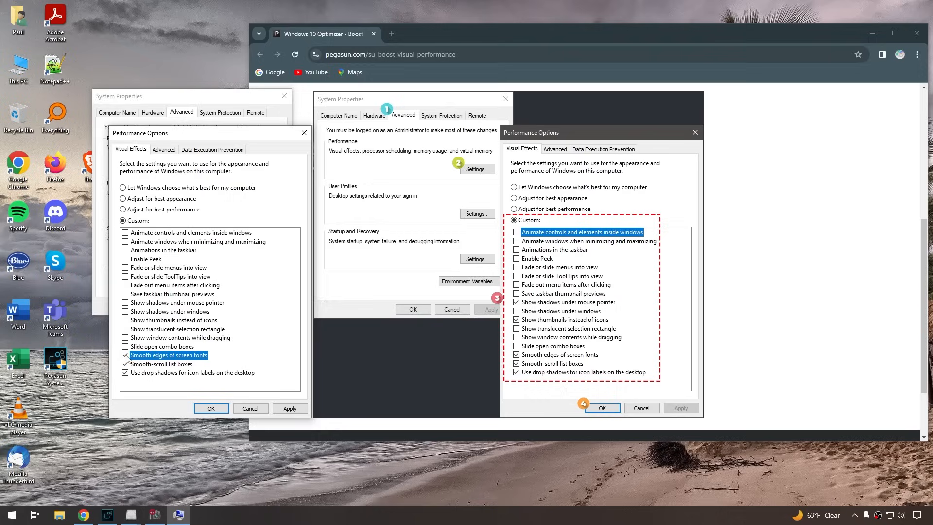
{"action": "left_click", "coordinate": [126, 320]}
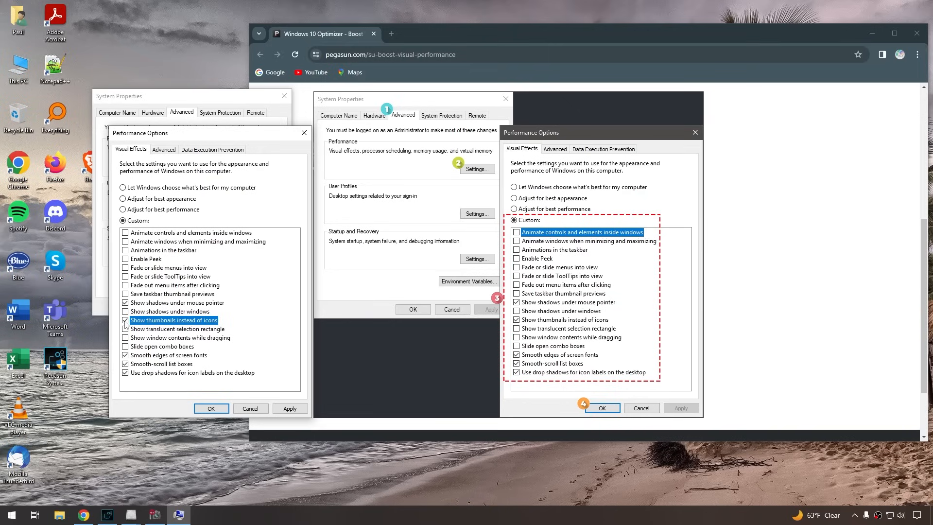
{"action": "left_click", "coordinate": [291, 409]}
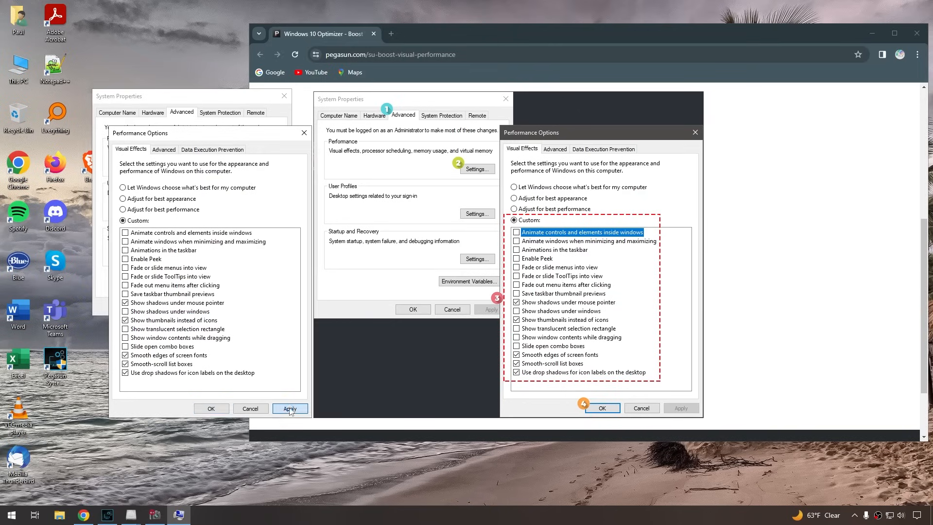
{"action": "left_click", "coordinate": [211, 408]}
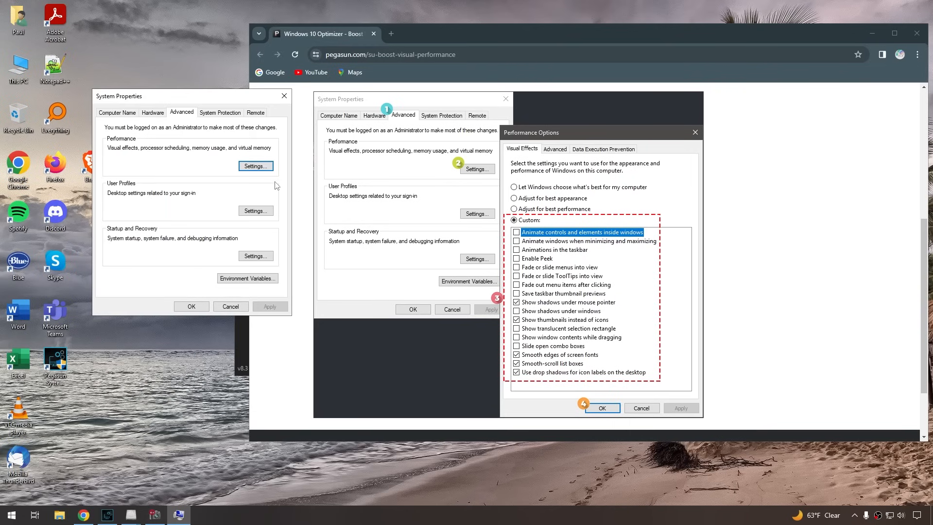
Close System Properties, the visual performance guide and Windows 10 Optimizer.
{"action": "left_click", "coordinate": [283, 96]}
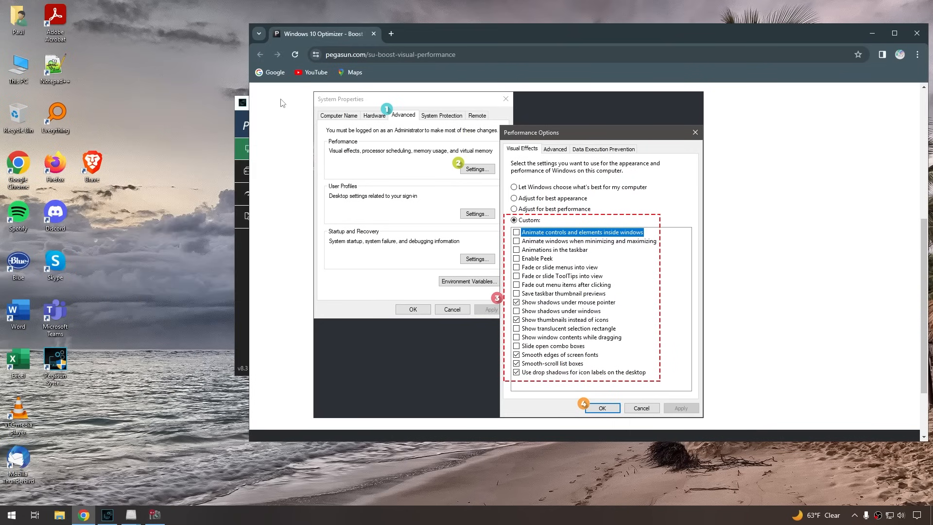
{"action": "left_click", "coordinate": [917, 33]}
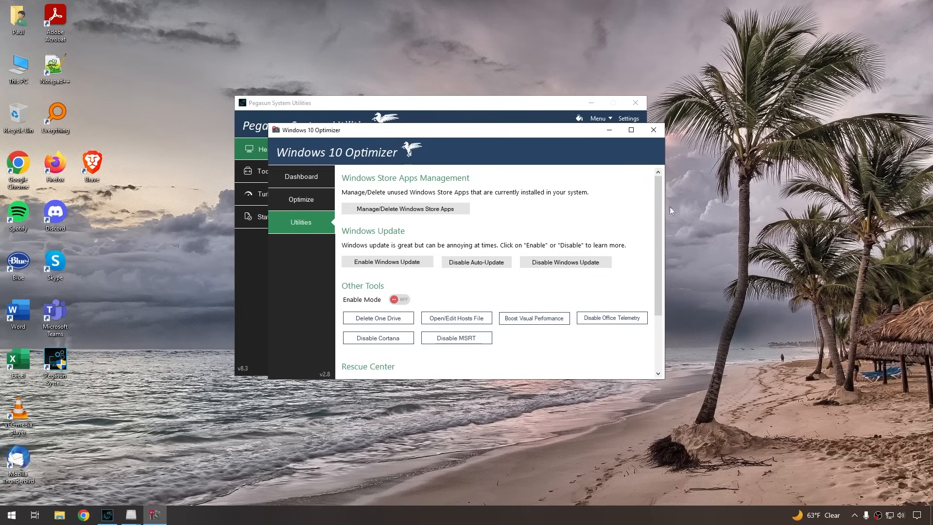
{"action": "left_click", "coordinate": [653, 130]}
{"action": "left_click", "coordinate": [372, 406]}
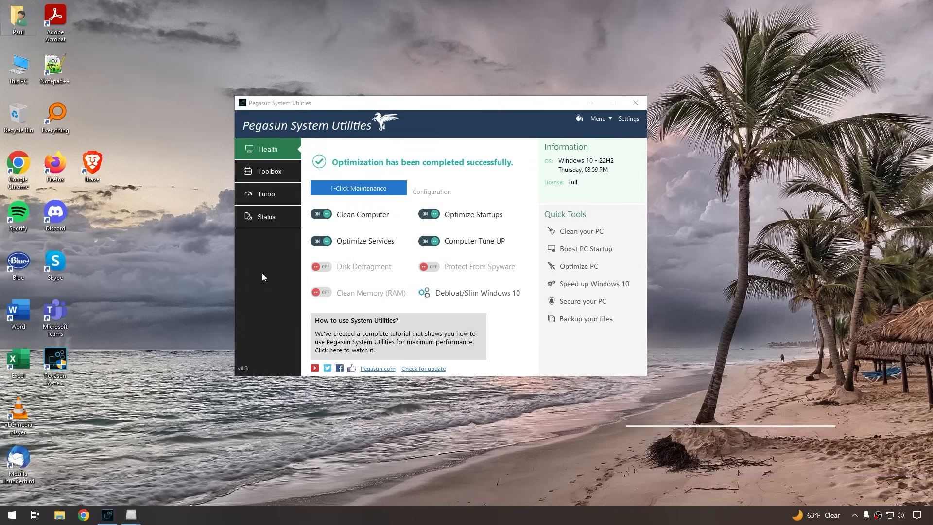
Complete the Turbo Mode configuration wizard, keeping the preselected services, background processes and High Performance Mode options.
{"action": "left_click", "coordinate": [280, 197]}
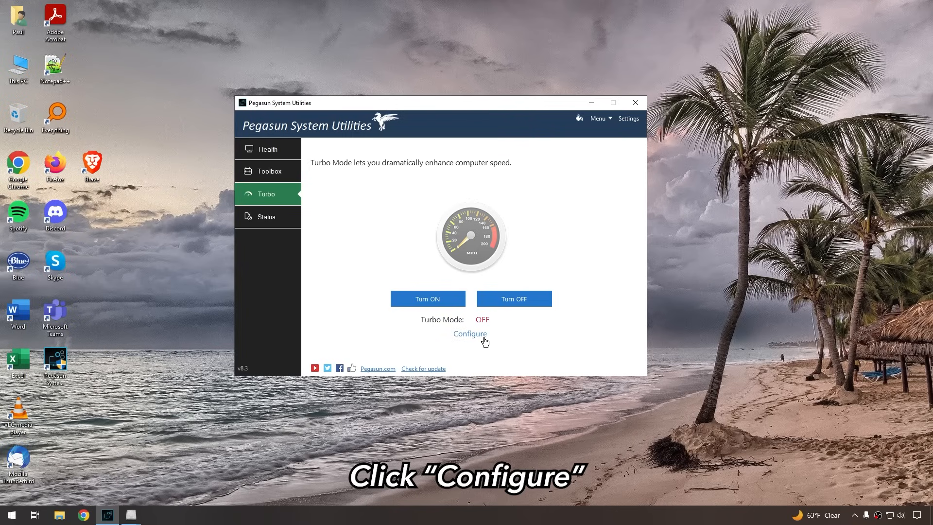
{"action": "left_click", "coordinate": [485, 342]}
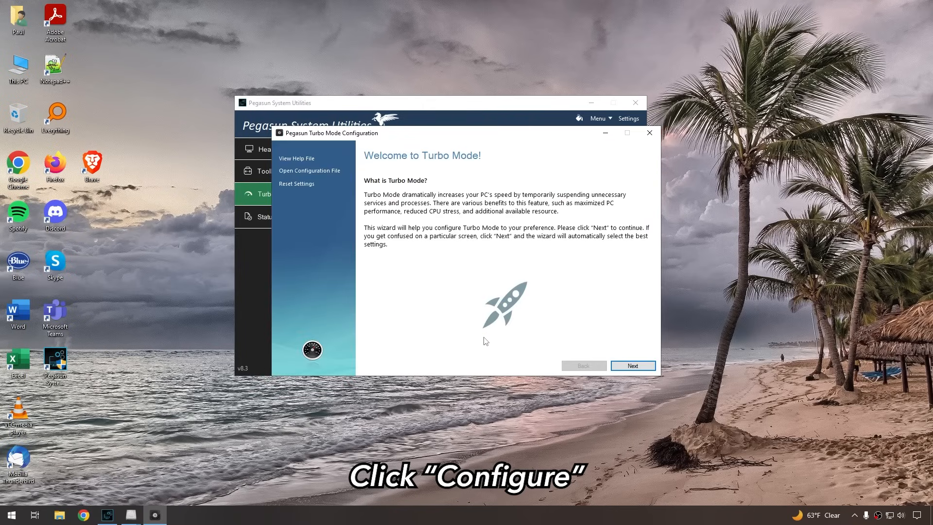
{"action": "left_click", "coordinate": [633, 366]}
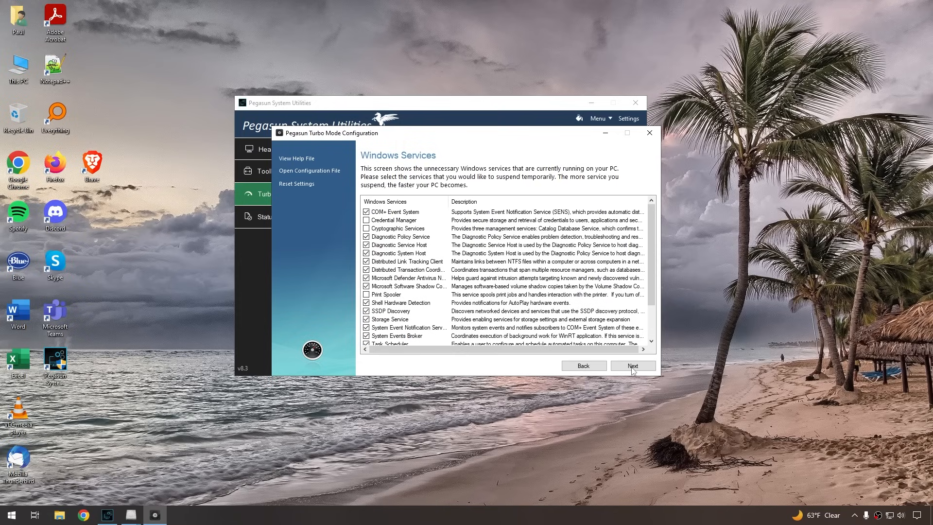
{"action": "left_click", "coordinate": [647, 371]}
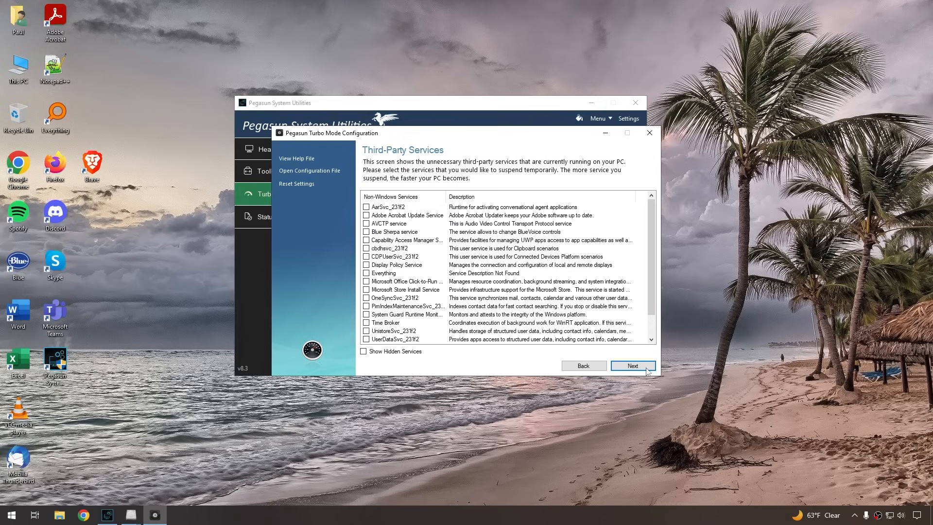
{"action": "left_click", "coordinate": [647, 370]}
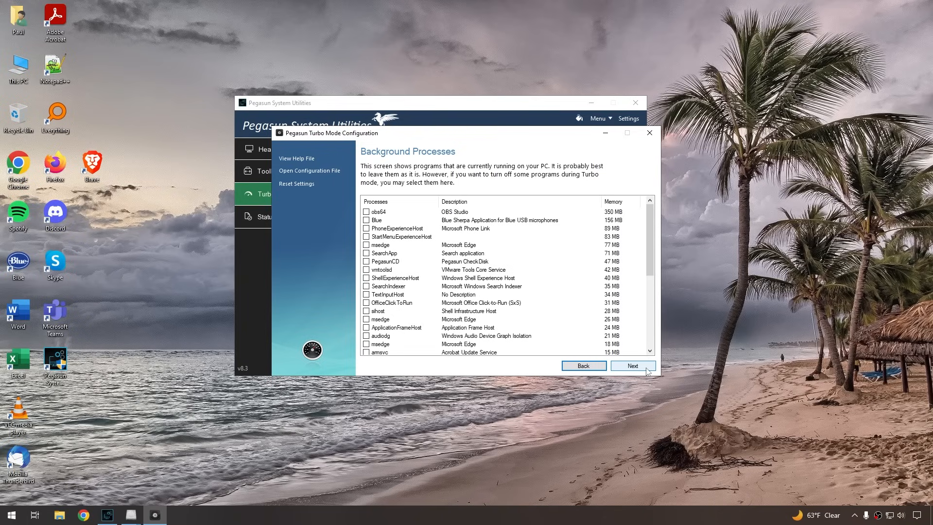
{"action": "left_click", "coordinate": [646, 370]}
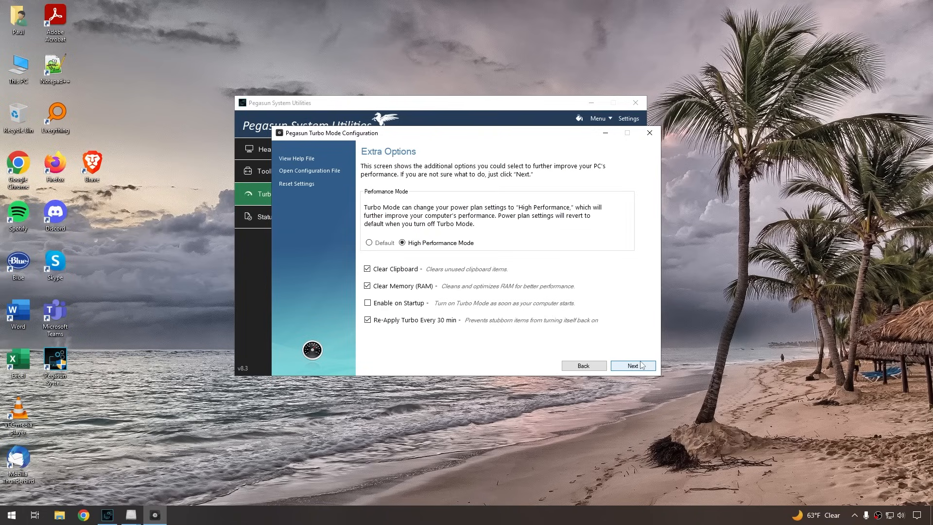
{"action": "left_click", "coordinate": [641, 366]}
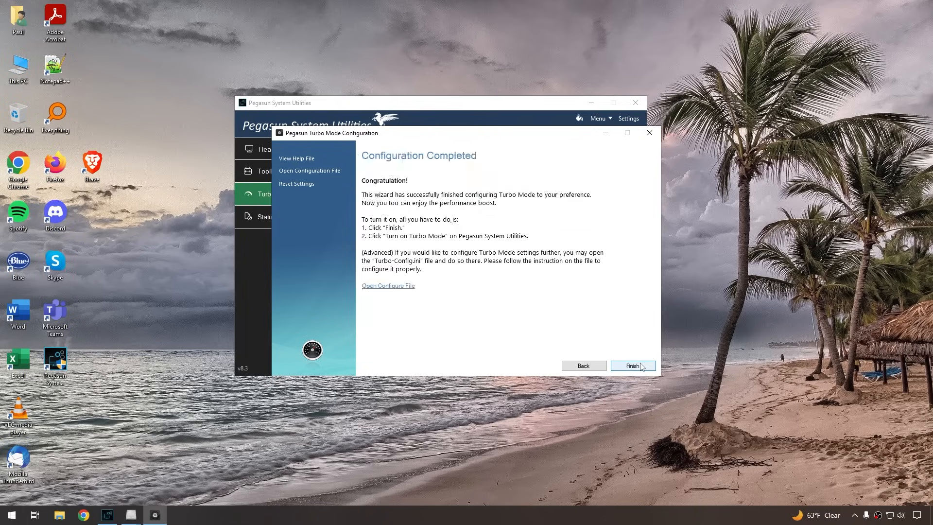
{"action": "left_click", "coordinate": [643, 366]}
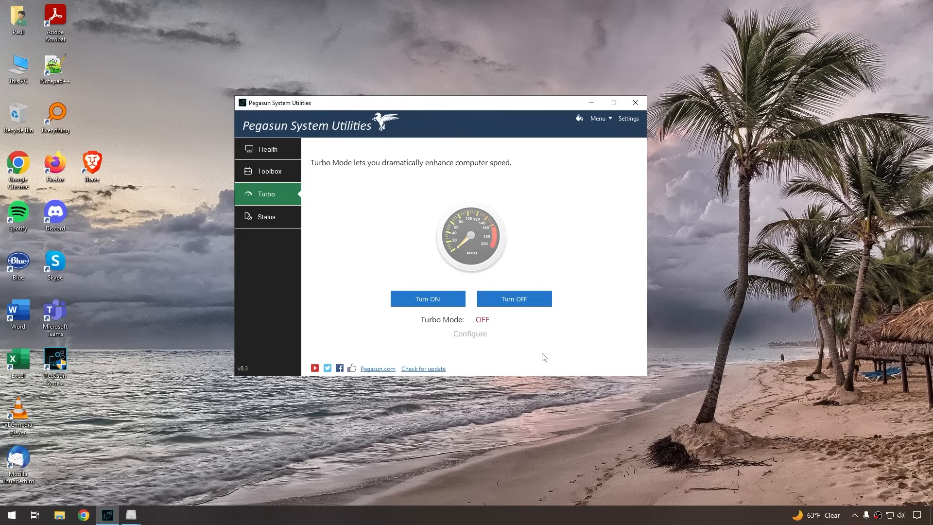
Open Task Manager's CPU performance view beside the Pegasun window and turn on Turbo Mode.
{"action": "left_click_drag", "start_coordinate": [544, 104], "coordinate": [400, 110]}
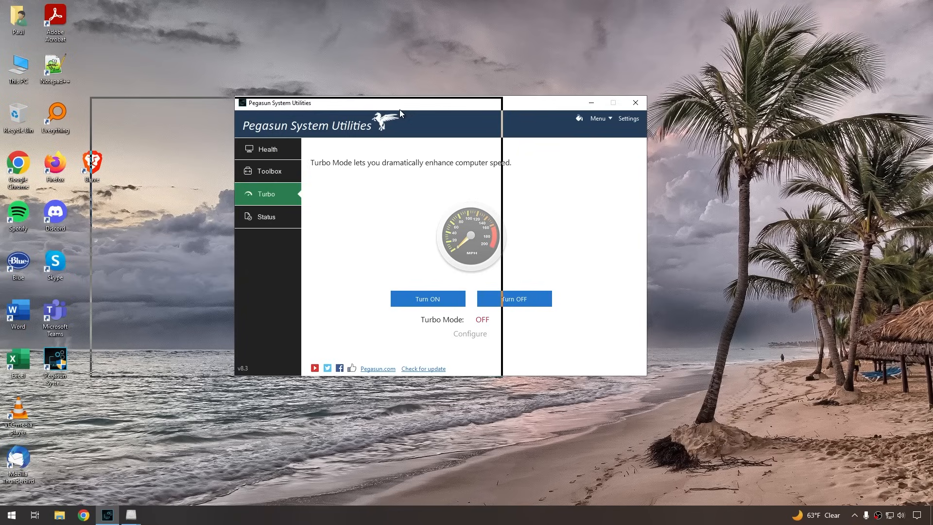
{"action": "left_click_drag", "start_coordinate": [400, 109], "coordinate": [249, 110]}
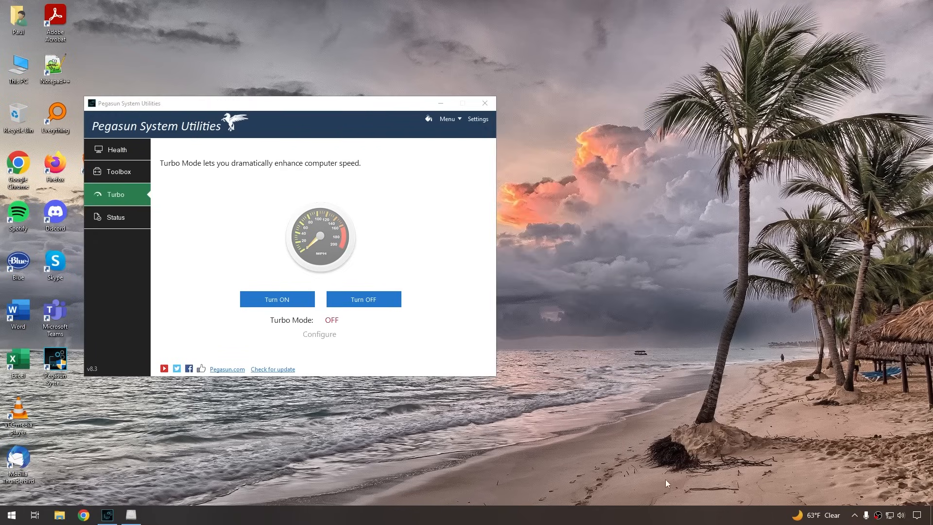
{"action": "right_click", "coordinate": [673, 518]}
{"action": "left_click", "coordinate": [689, 468]}
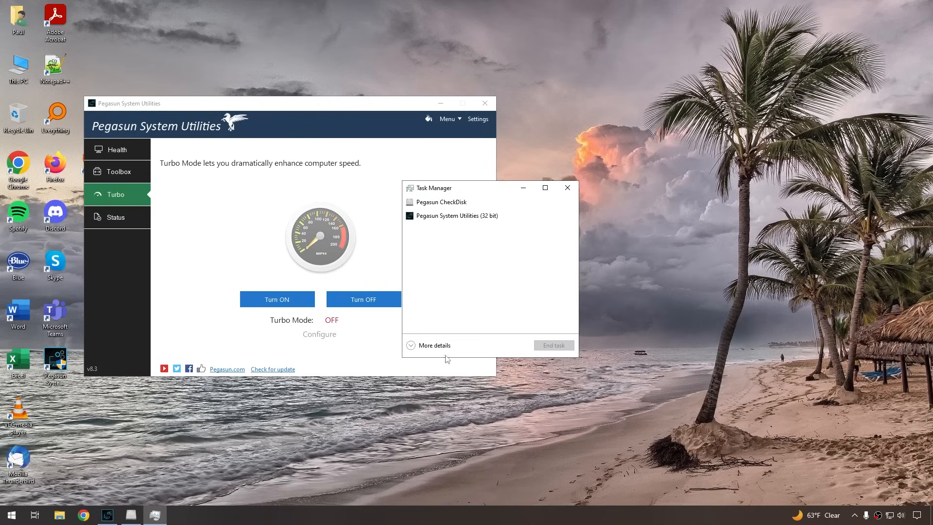
{"action": "left_click", "coordinate": [411, 345]}
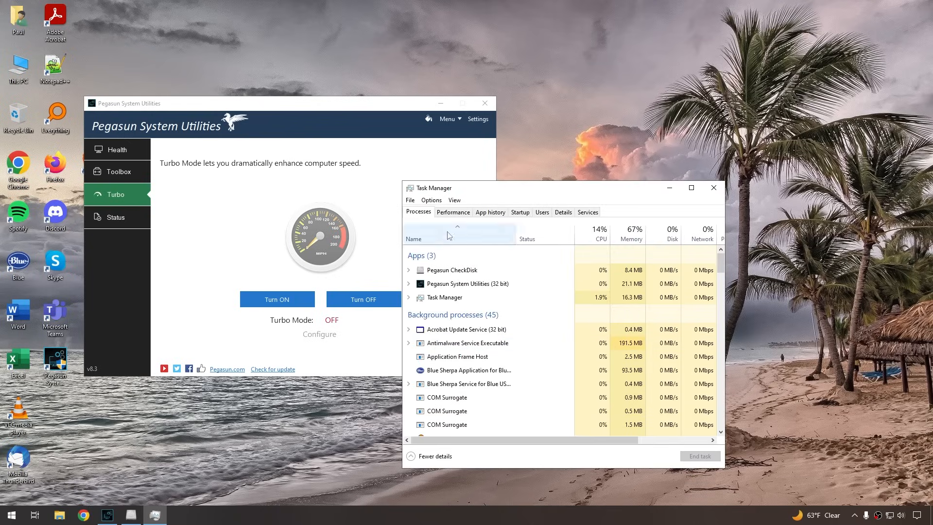
{"action": "left_click", "coordinate": [452, 212]}
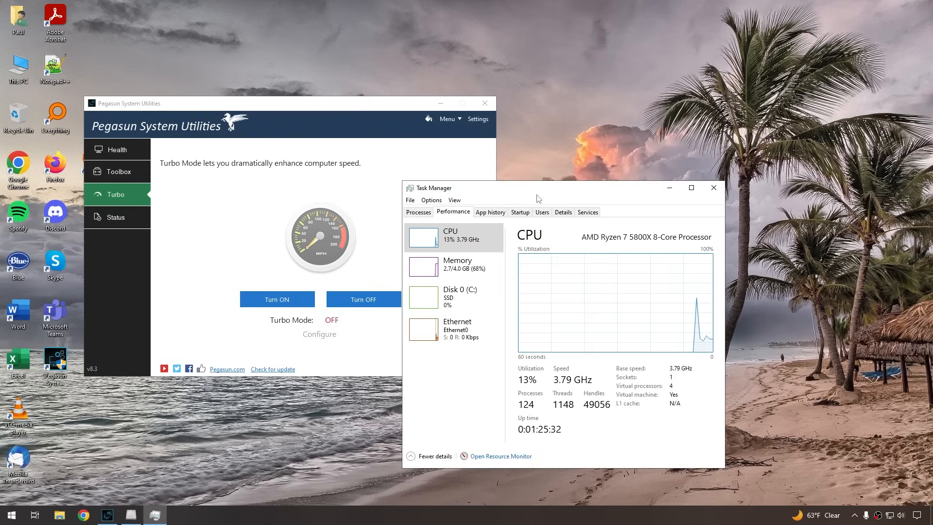
{"action": "left_click_drag", "start_coordinate": [532, 204], "coordinate": [654, 120]}
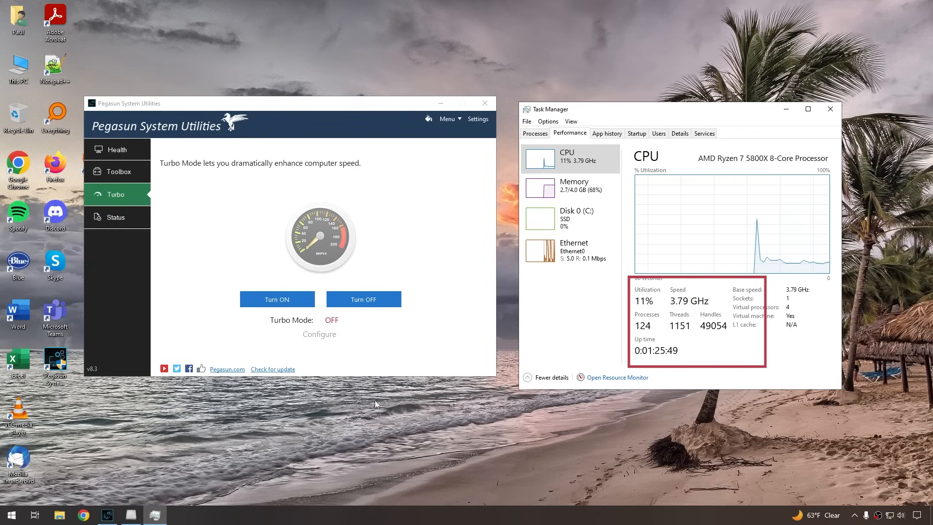
{"action": "left_click", "coordinate": [271, 300]}
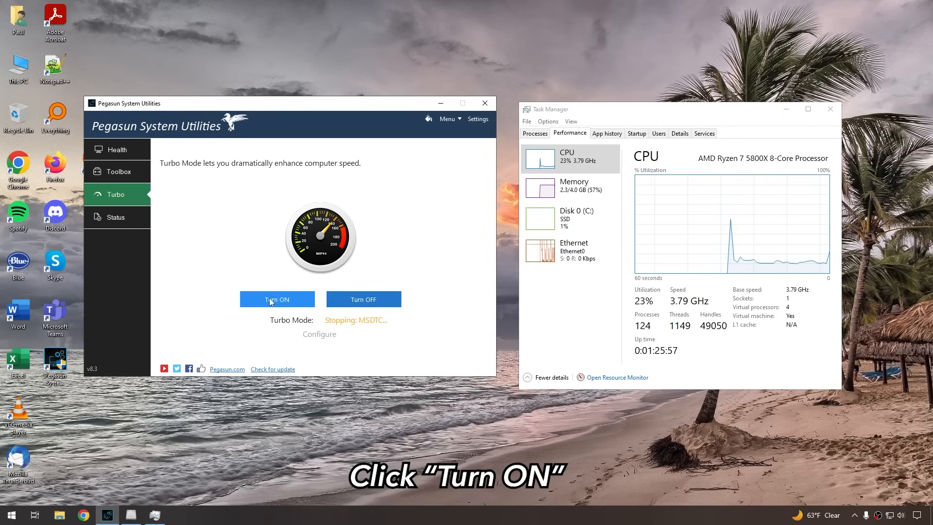